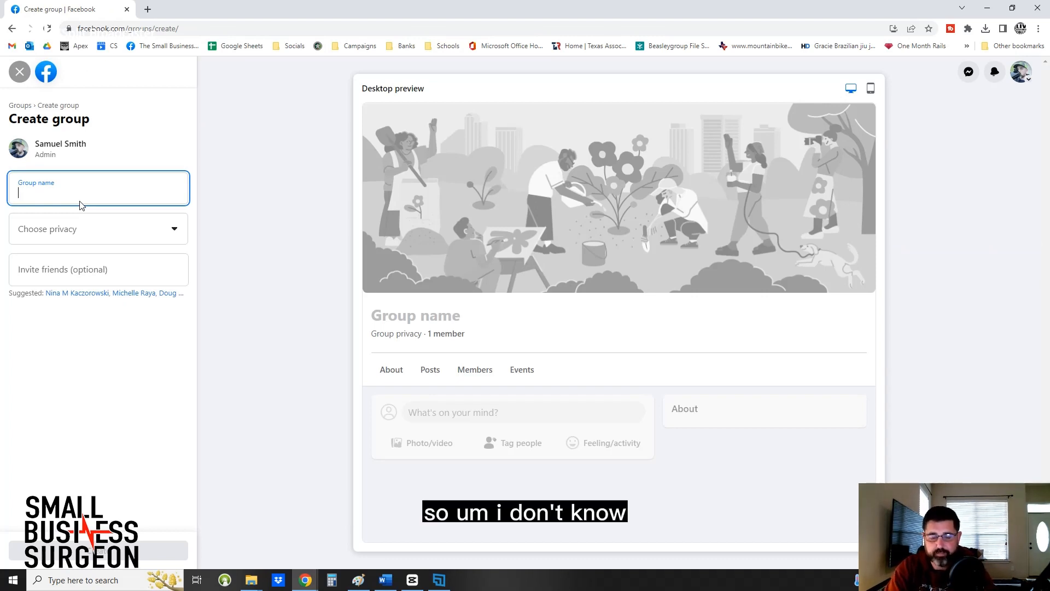
Name the new group "Sam's Super Awesome Group" and set its privacy to Public.
{"action": "type", "text": "Sam"}
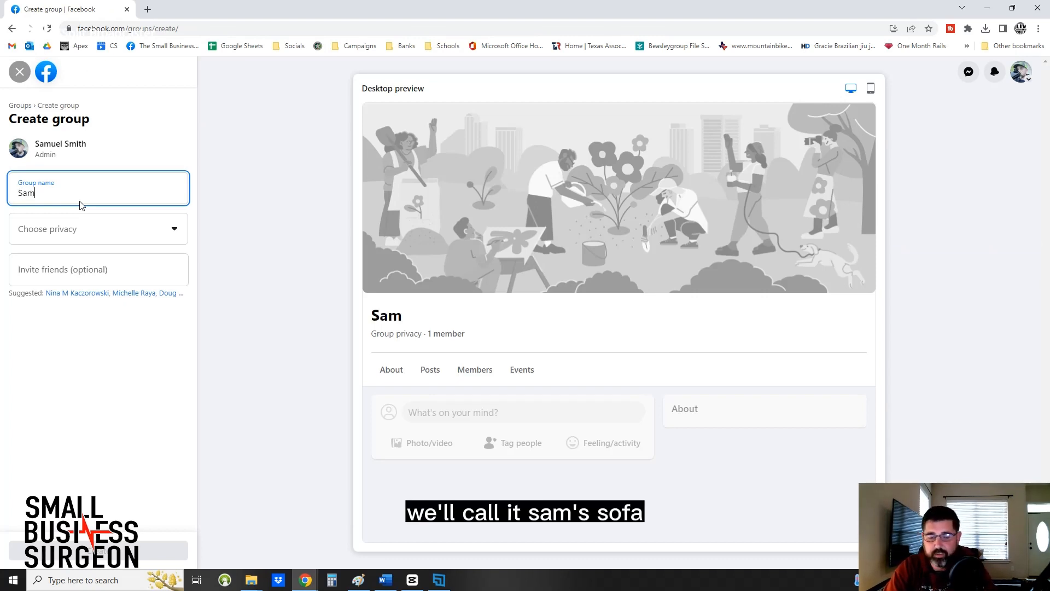
{"action": "type", "text": "'s Super "}
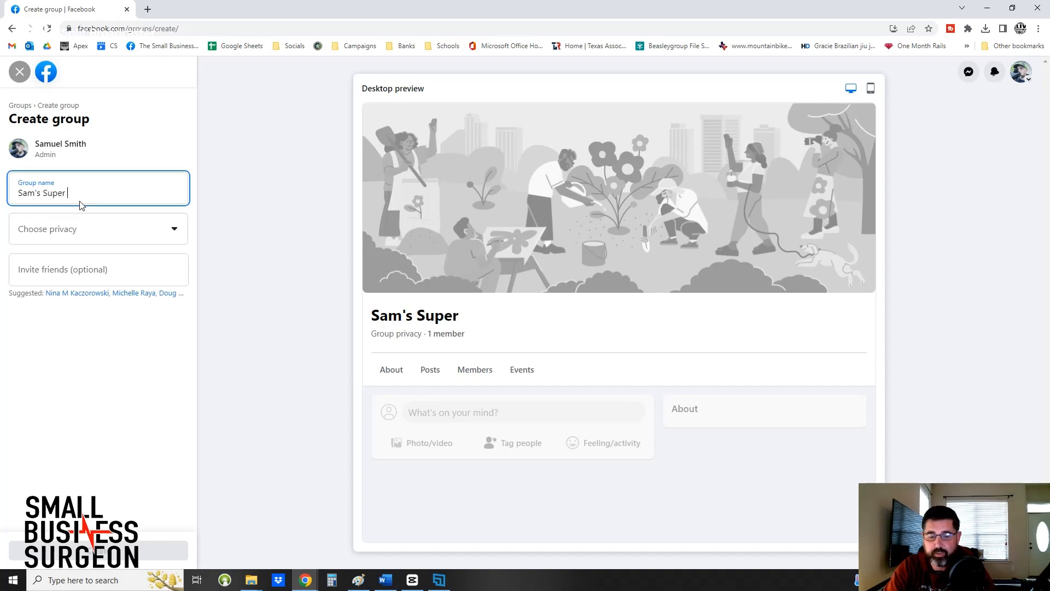
{"action": "type", "text": "Awesome G"}
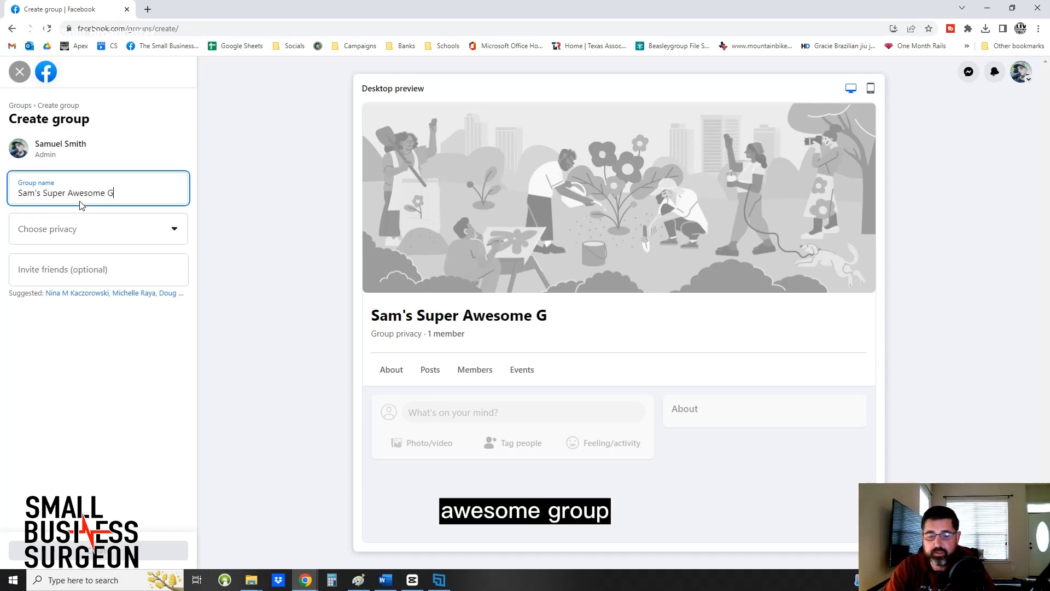
{"action": "type", "text": "ropu"}
{"action": "key", "text": "BackSpace"}
{"action": "key", "text": "BackSpace"}
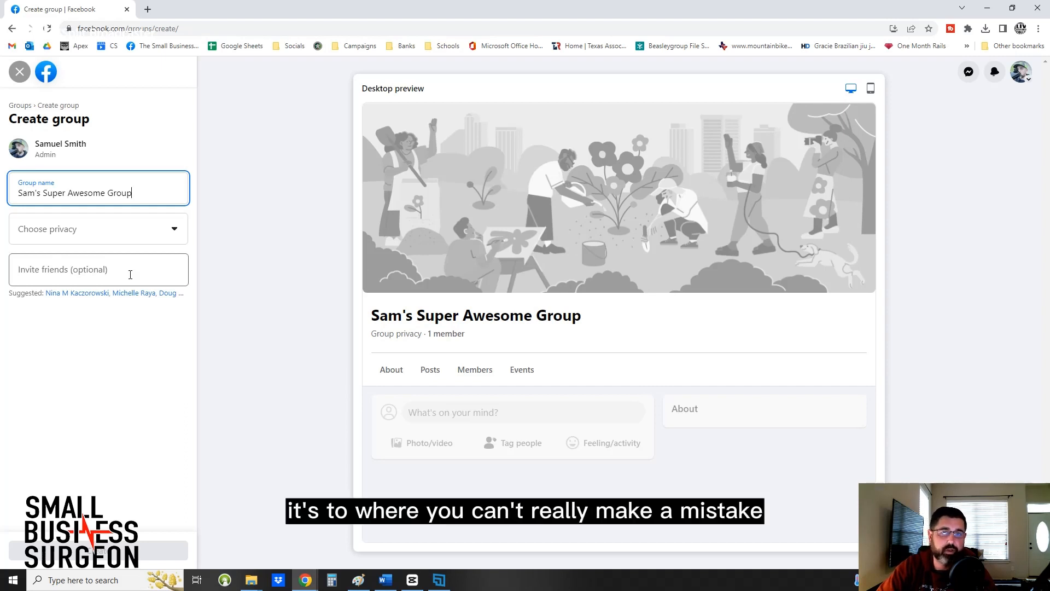
{"action": "left_click", "coordinate": [127, 237]}
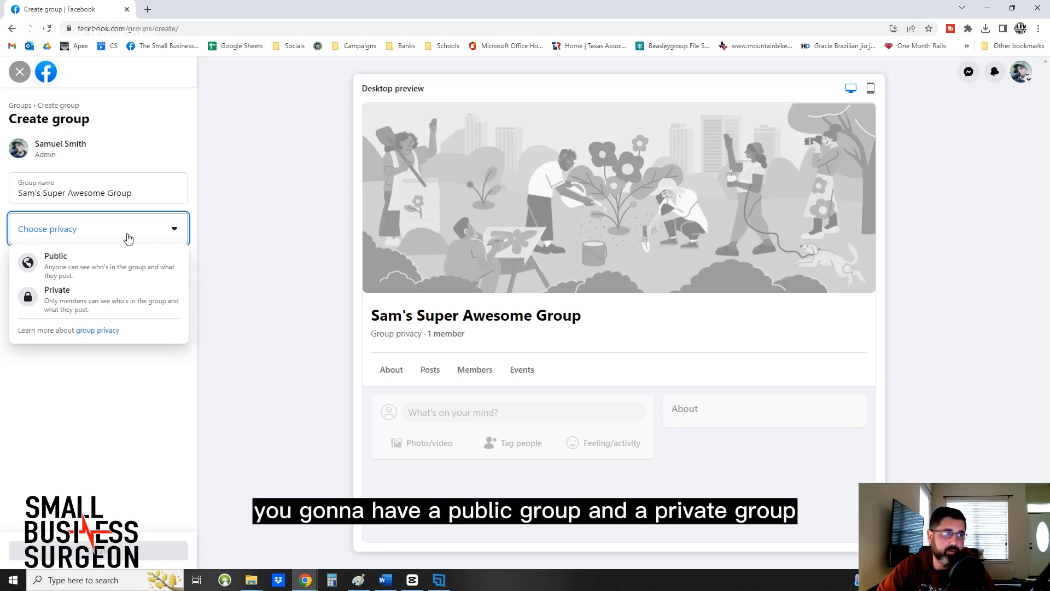
{"action": "left_click", "coordinate": [87, 273]}
Browse the suggested friends for invitations and create the group without selecting anyone.
{"action": "left_click", "coordinate": [60, 289]}
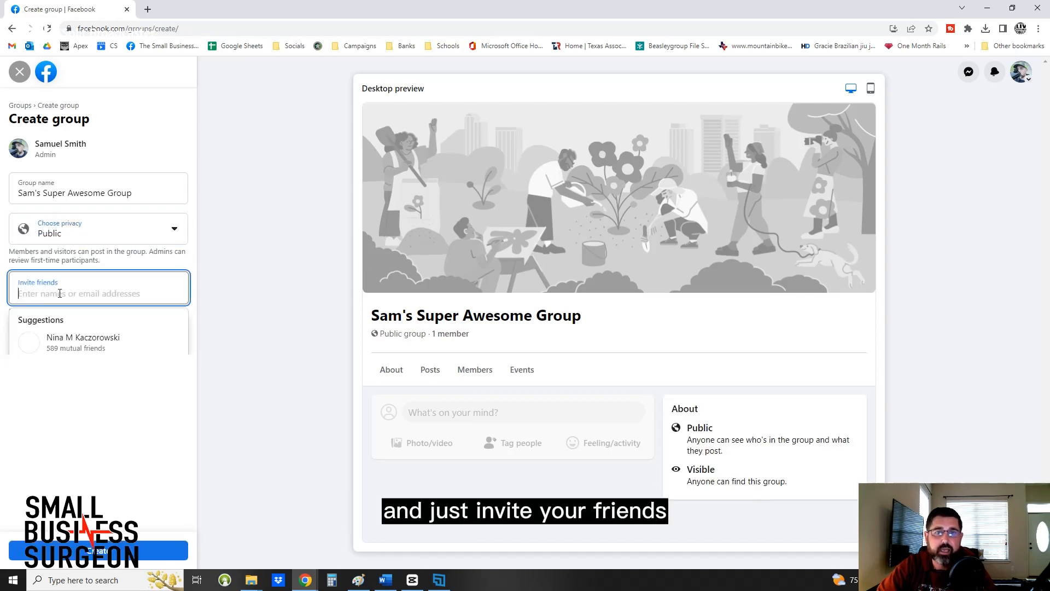
{"action": "scroll", "coordinate": [70, 350], "scroll_direction": "down", "scroll_amount": 3}
{"action": "scroll", "coordinate": [70, 357], "scroll_direction": "down", "scroll_amount": 2}
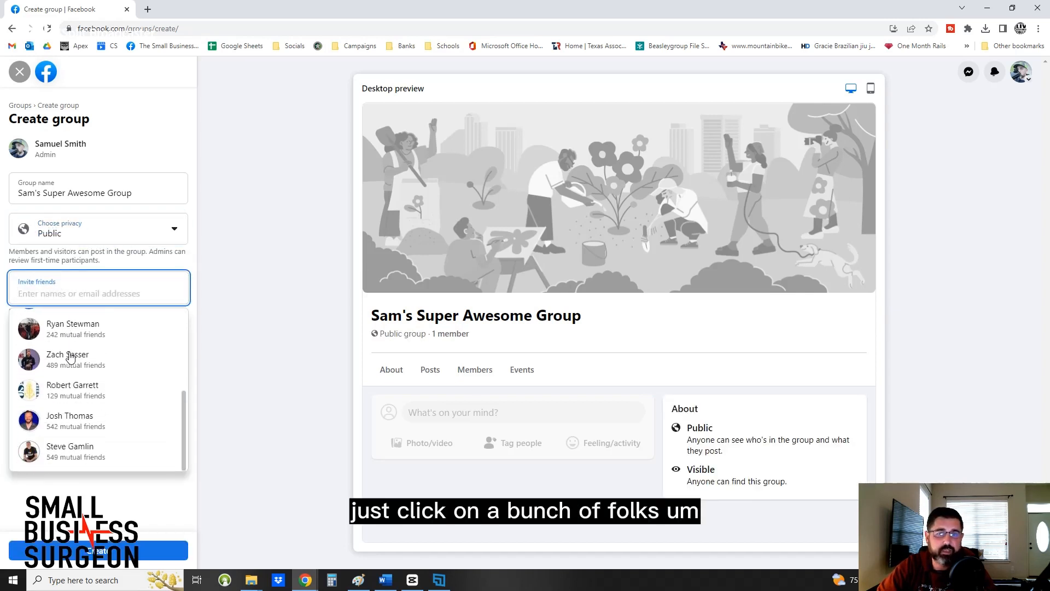
{"action": "scroll", "coordinate": [70, 357], "scroll_direction": "up", "scroll_amount": 5}
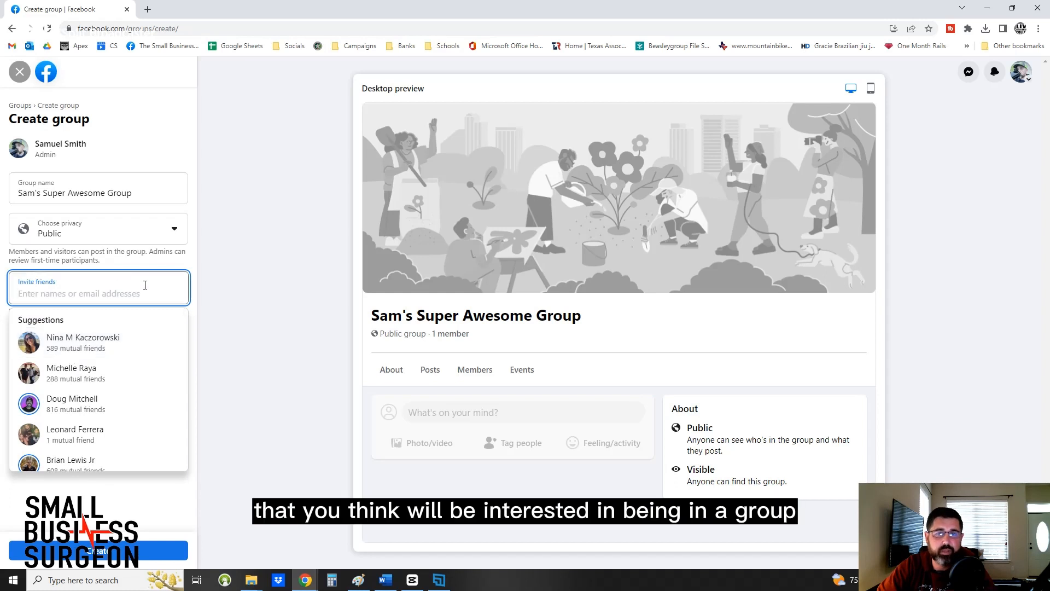
{"action": "left_click", "coordinate": [122, 146]}
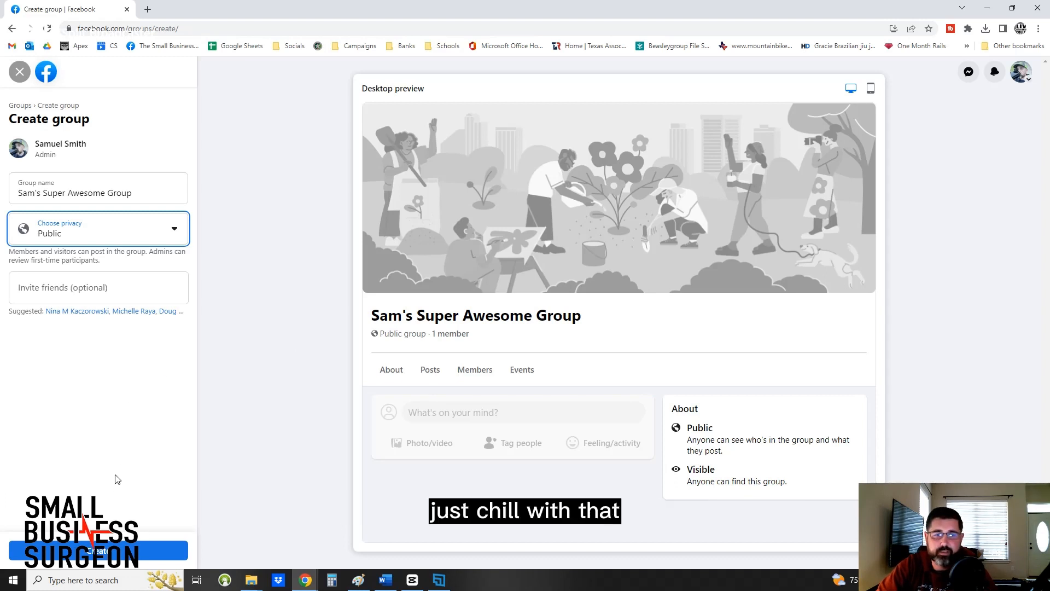
{"action": "left_click", "coordinate": [121, 560]}
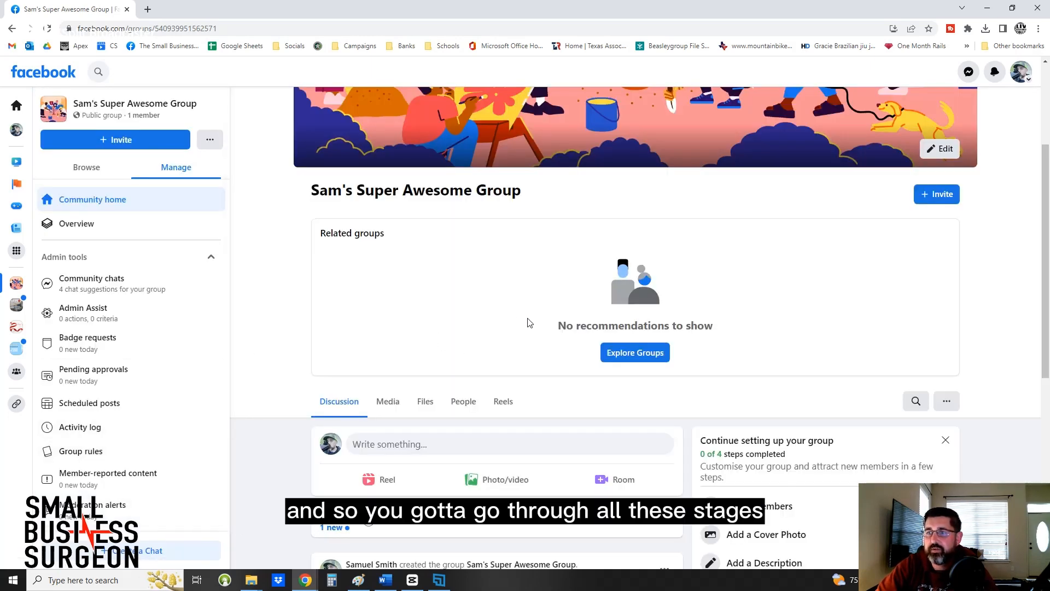
Upload the picture of a red cross on a dark brick wall from the Desktop folder as the group's cover photo.
{"action": "scroll", "coordinate": [528, 307], "scroll_direction": "up", "scroll_amount": 3}
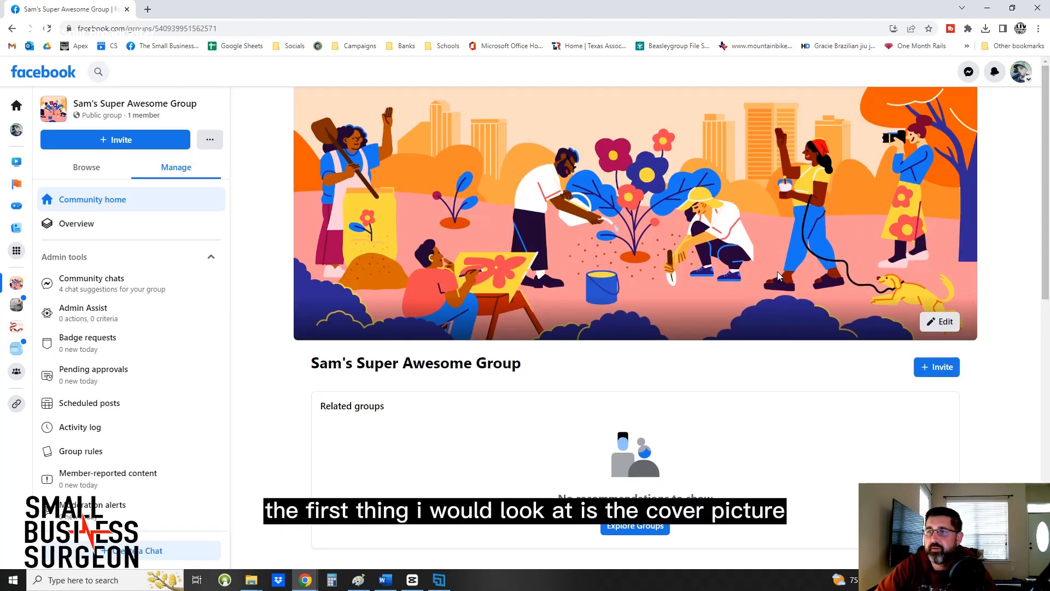
{"action": "left_click", "coordinate": [932, 318]}
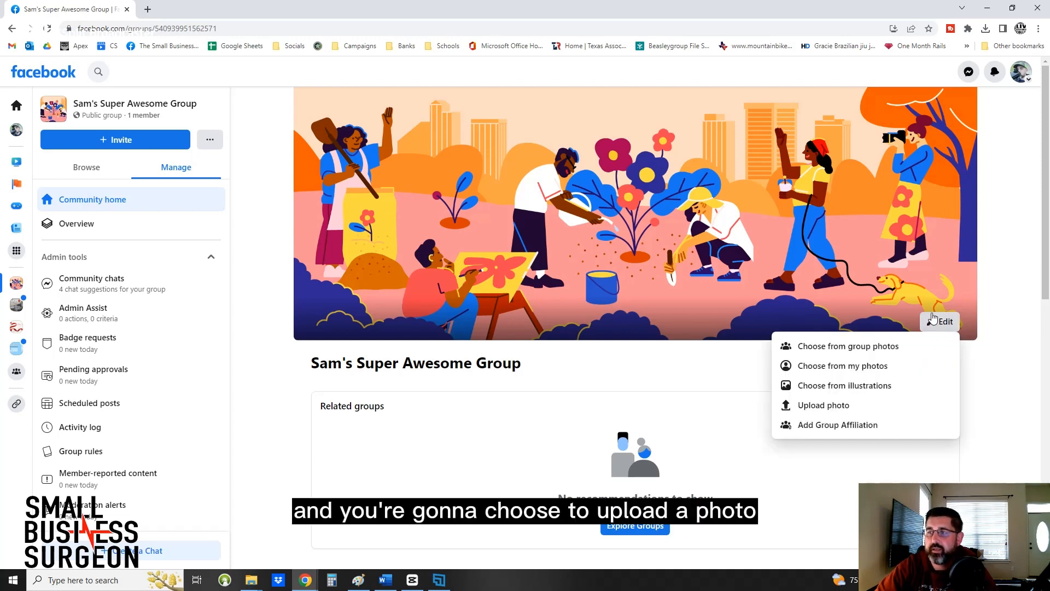
{"action": "left_click", "coordinate": [846, 414]}
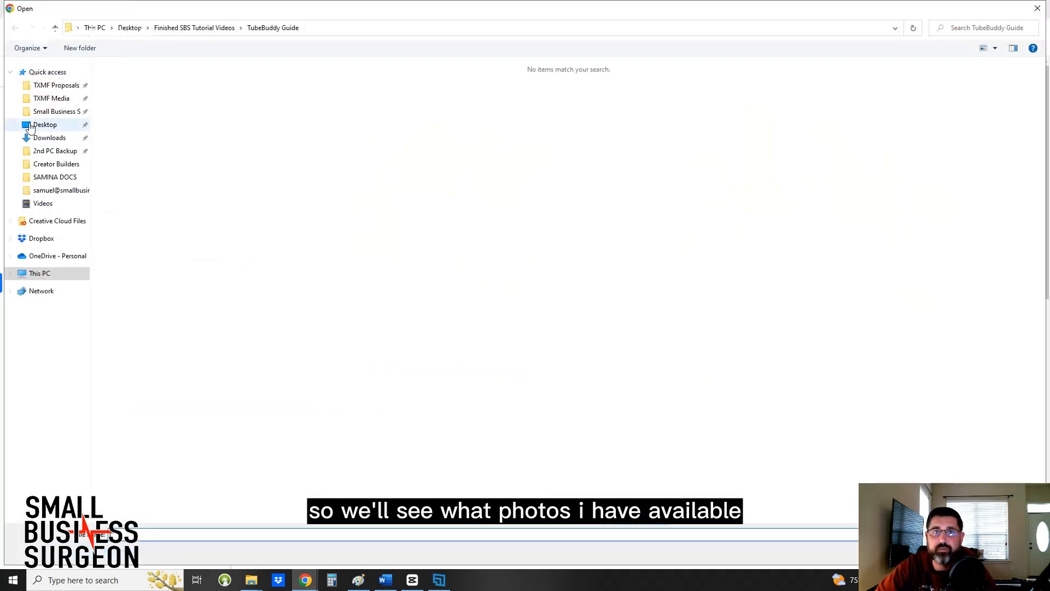
{"action": "left_click", "coordinate": [30, 127]}
{"action": "left_click", "coordinate": [636, 306]}
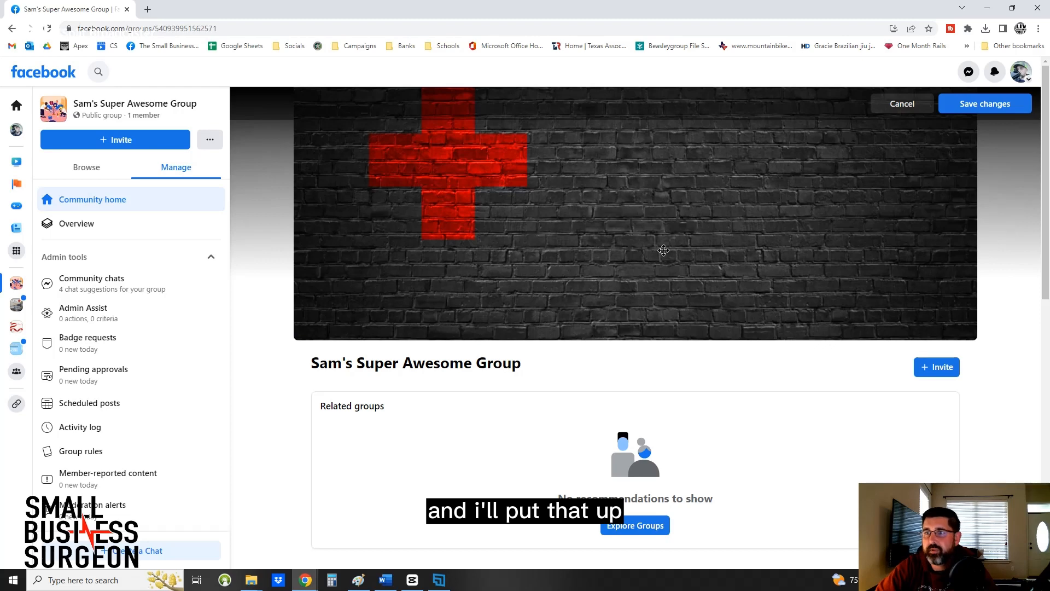
Reposition the cover photo vertically so the red cross sits near its upper edge, and save the changes.
{"action": "left_click_drag", "start_coordinate": [664, 246], "coordinate": [666, 321]}
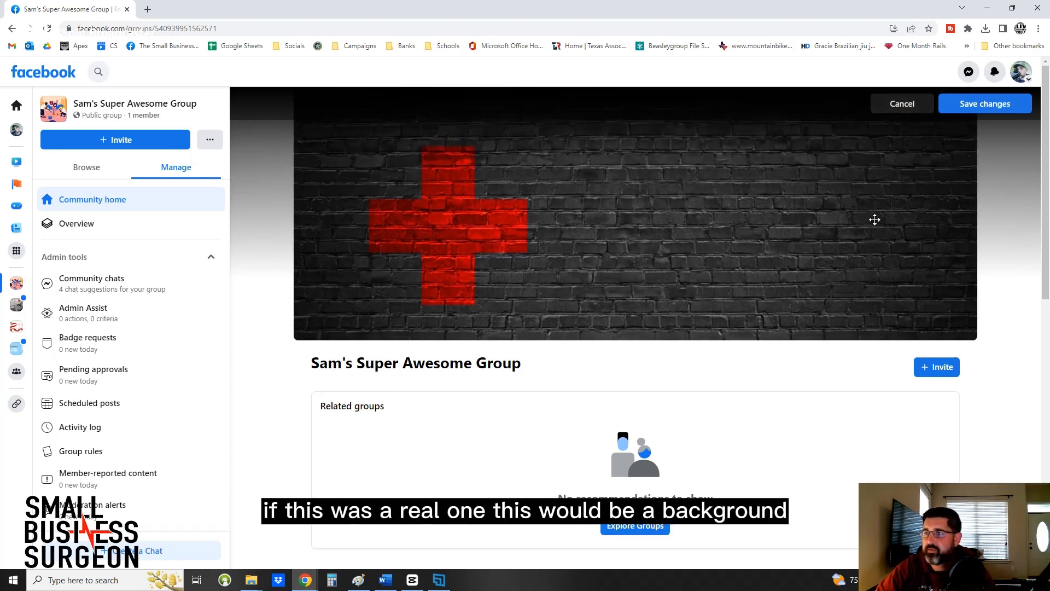
{"action": "left_click_drag", "start_coordinate": [734, 246], "coordinate": [734, 193]}
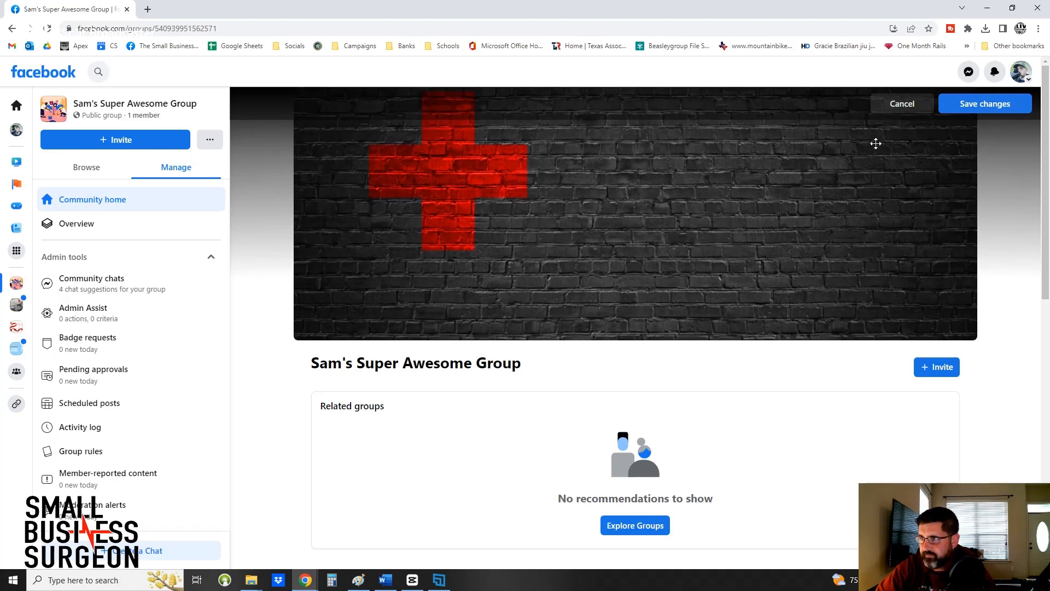
{"action": "left_click", "coordinate": [975, 112]}
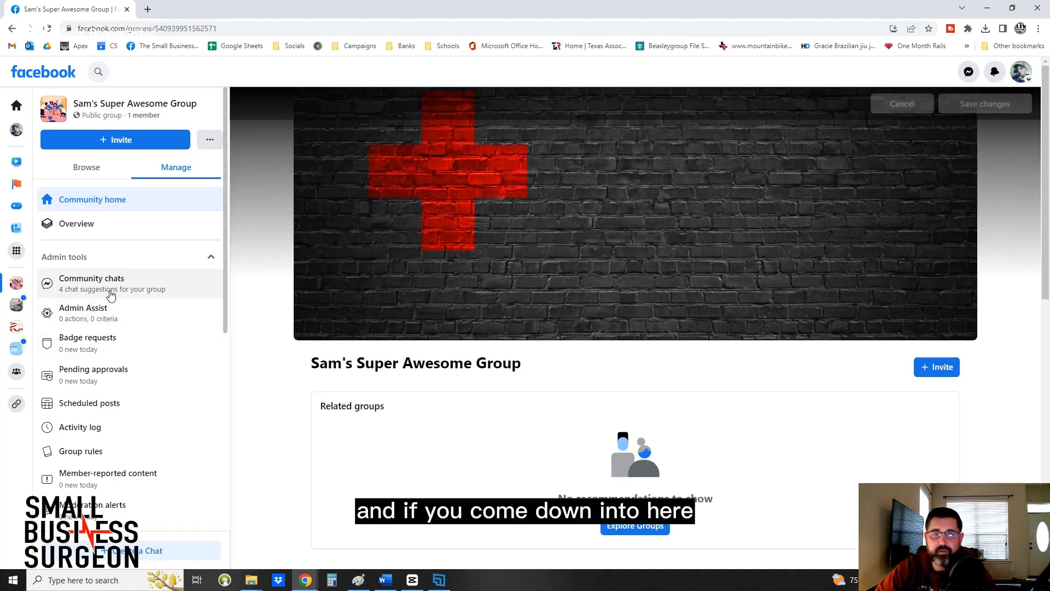
Look through the group's admin tools and open the group settings.
{"action": "scroll", "coordinate": [100, 433], "scroll_direction": "down", "scroll_amount": 1}
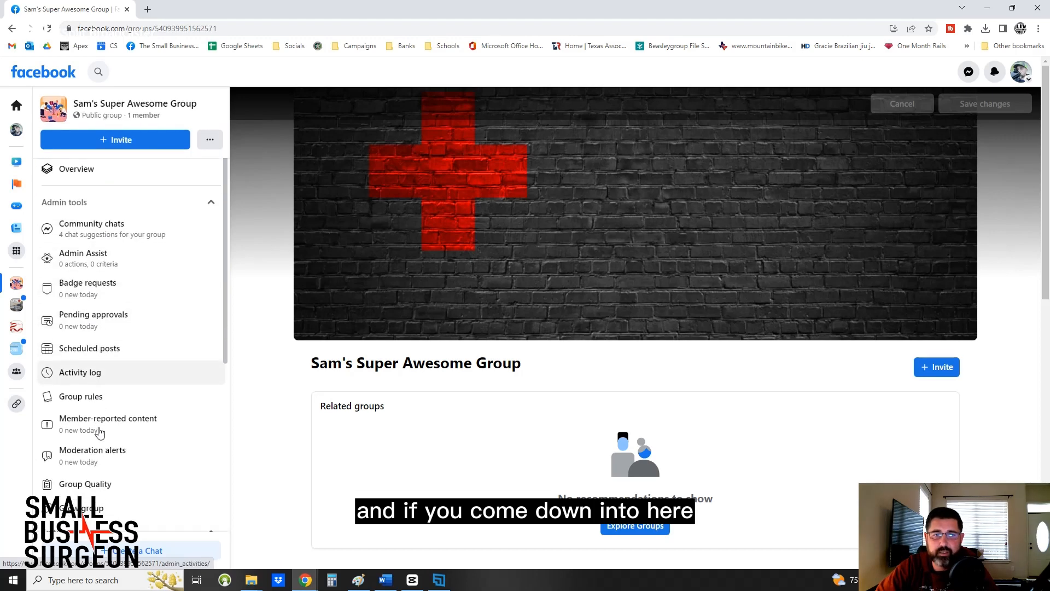
{"action": "scroll", "coordinate": [99, 432], "scroll_direction": "down", "scroll_amount": 3}
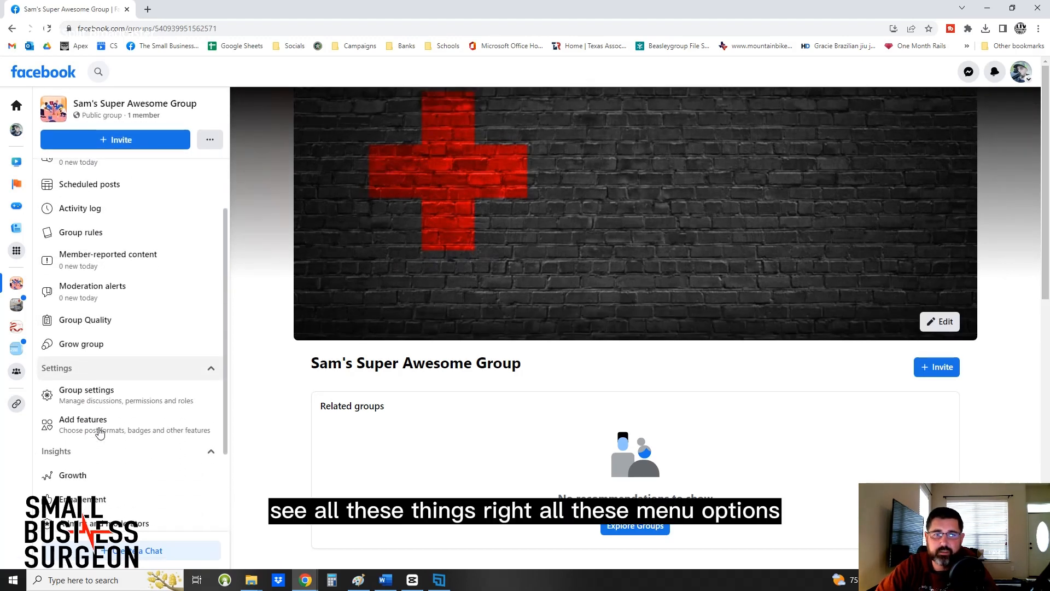
{"action": "scroll", "coordinate": [99, 433], "scroll_direction": "down", "scroll_amount": 3}
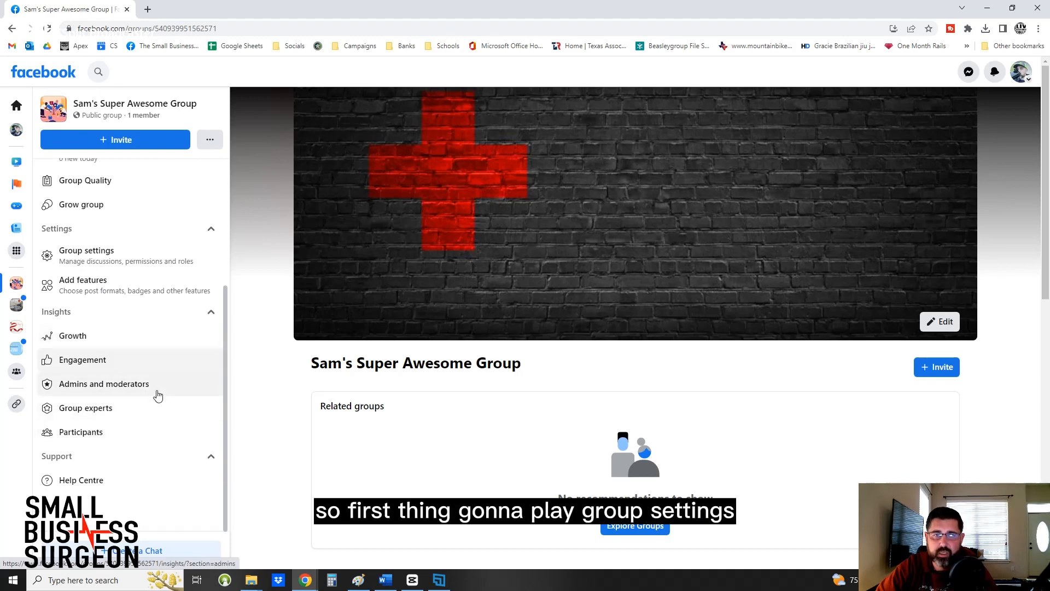
{"action": "left_click", "coordinate": [130, 258]}
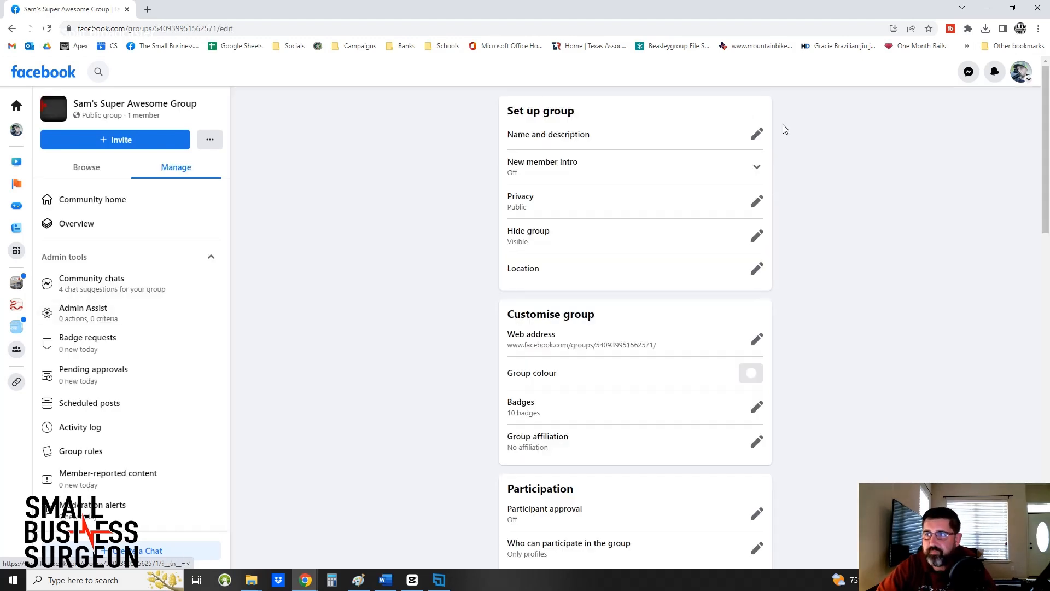
Edit the group's name and description, entering "Here's where I des" as the start of the description.
{"action": "left_click", "coordinate": [757, 135]}
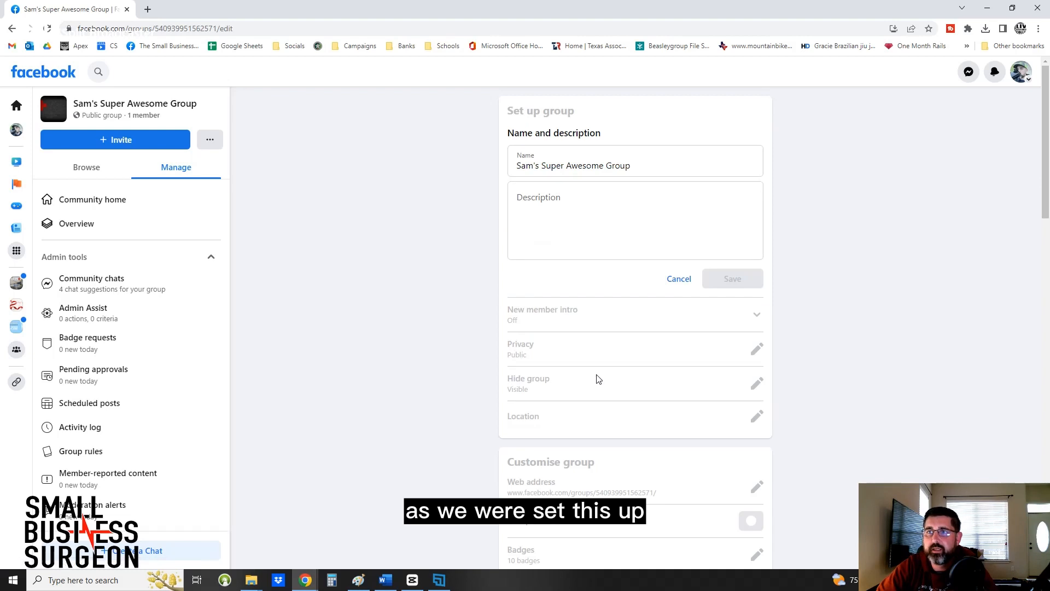
{"action": "left_click", "coordinate": [564, 204]}
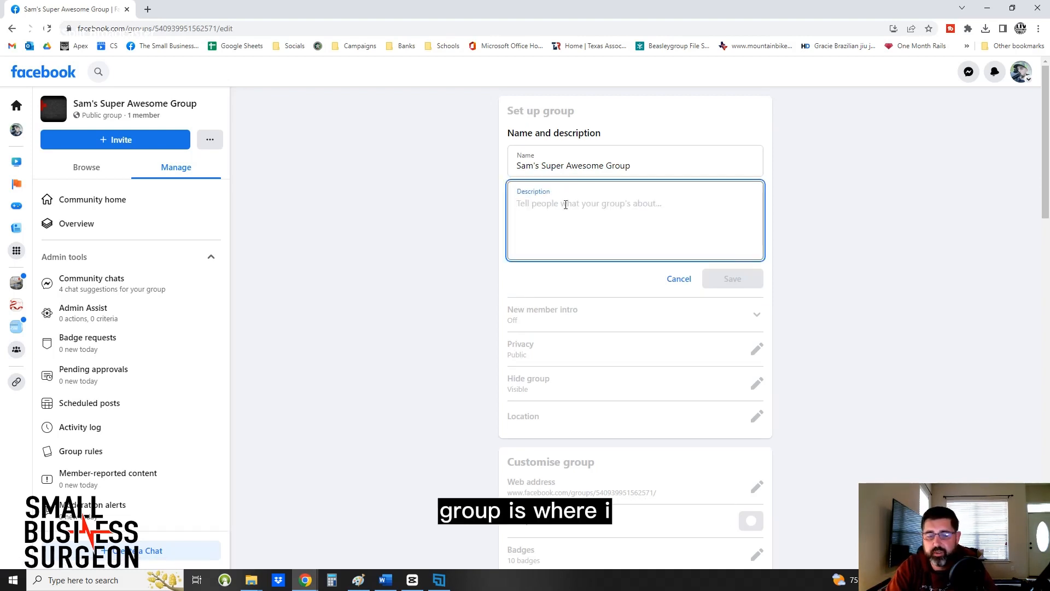
{"action": "type", "text": "Here's where"}
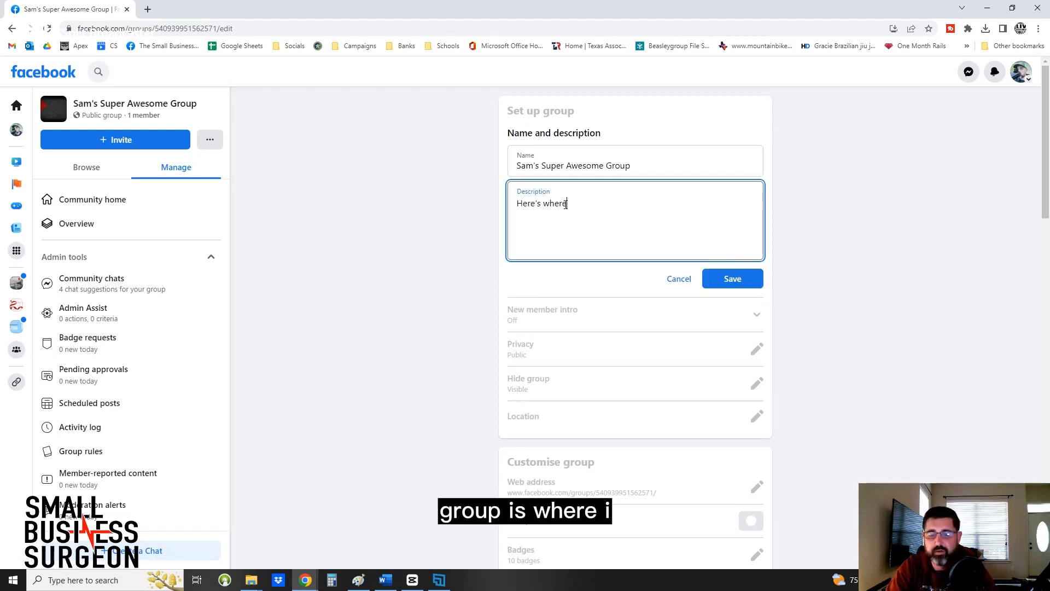
{"action": "type", "text": " I descr"}
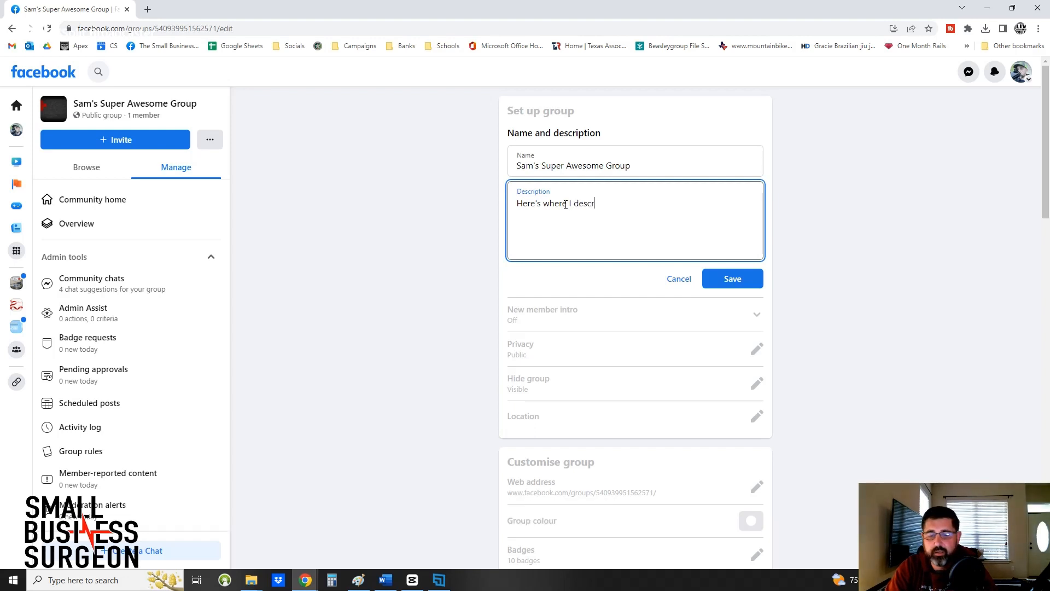
{"action": "type", "text": "iu"}
{"action": "key", "text": "BackSpace"}
{"action": "key", "text": "BackSpace"}
{"action": "key", "text": "BackSpace"}
{"action": "key", "text": "BackSpace"}
{"action": "key", "text": "BackSpace"}
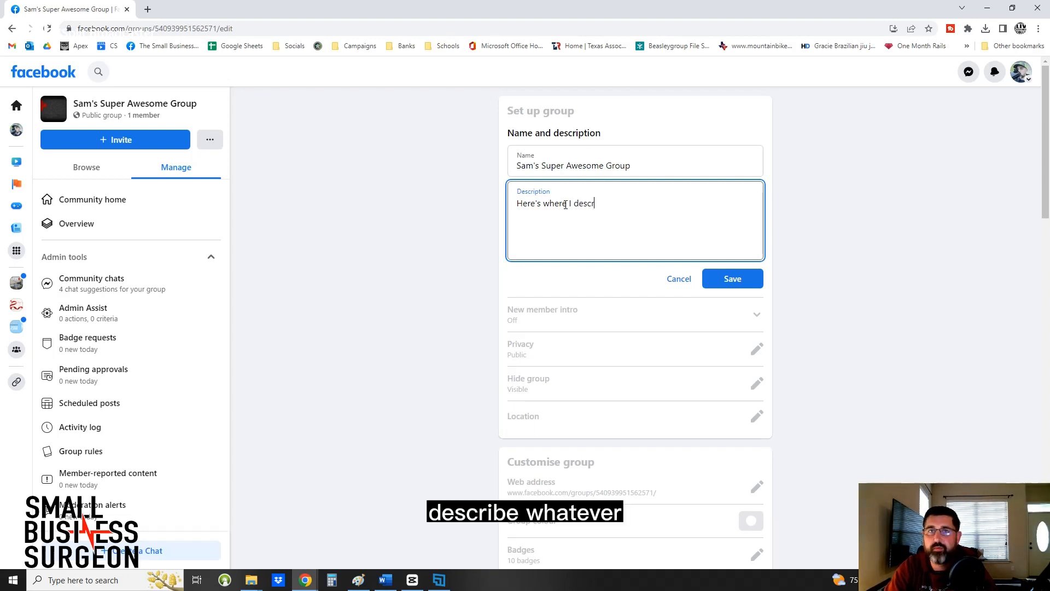
Open a new ChatGPT chat at chat.openai.com in a separate browser tab.
{"action": "left_click", "coordinate": [148, 9]}
{"action": "left_click", "coordinate": [95, 27]}
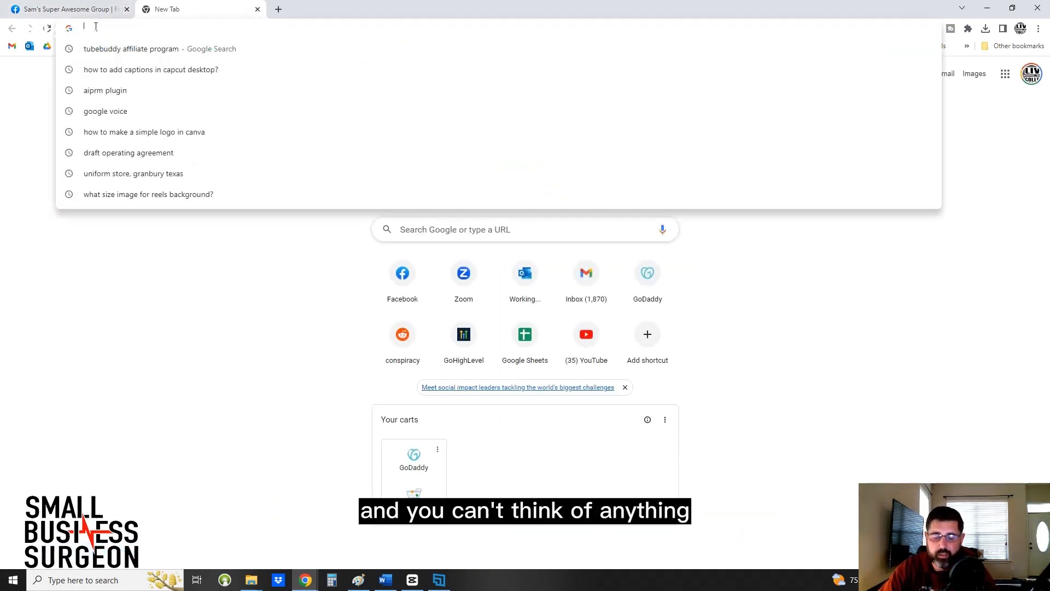
{"action": "type", "text": "open"}
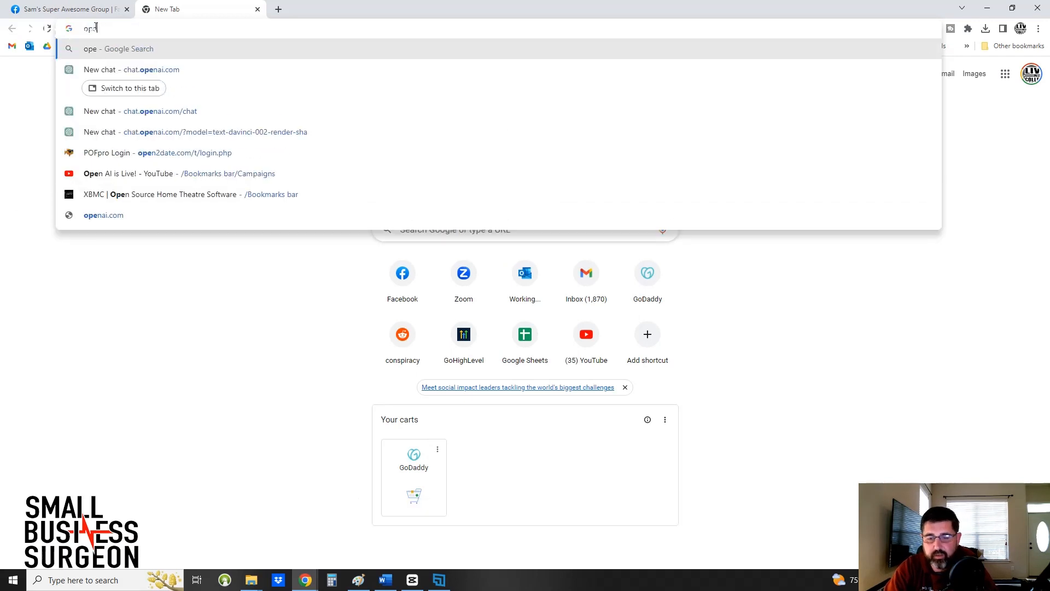
{"action": "left_click", "coordinate": [115, 71]}
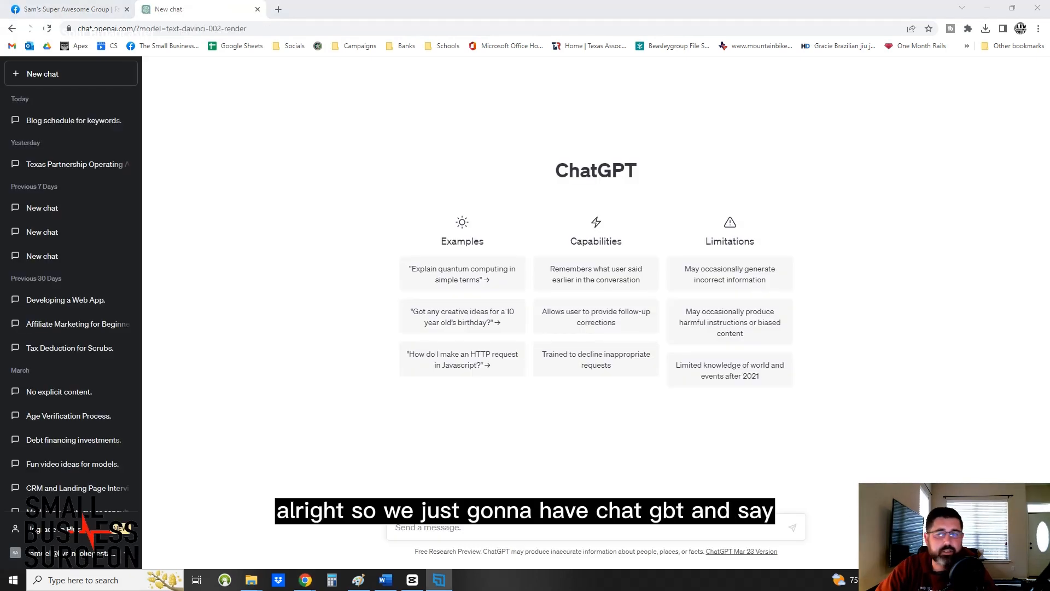
Ask ChatGPT to write a description for a facebook group called "sams super awesome facebook group", about racing cars and other awesome things.
{"action": "left_click", "coordinate": [460, 529]}
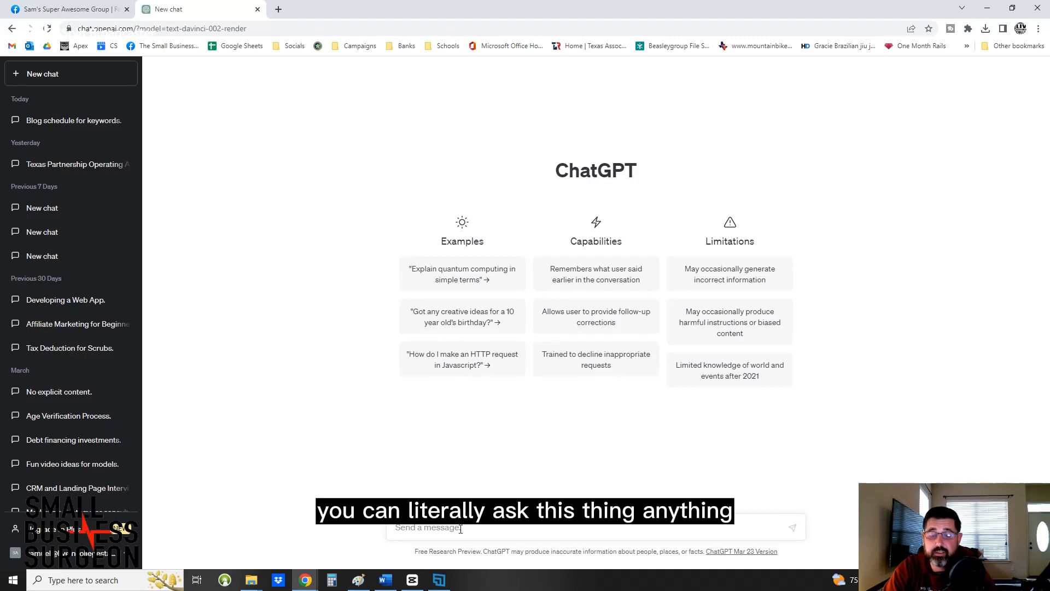
{"action": "type", "text": "help me wr"}
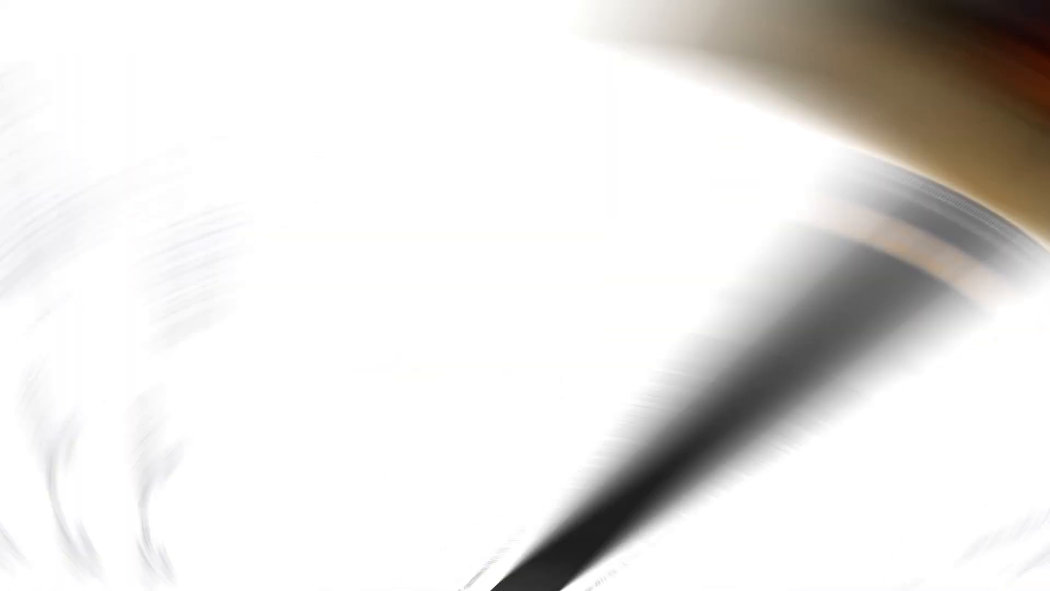
{"action": "type", "text": "ite a description for a facebook gr"}
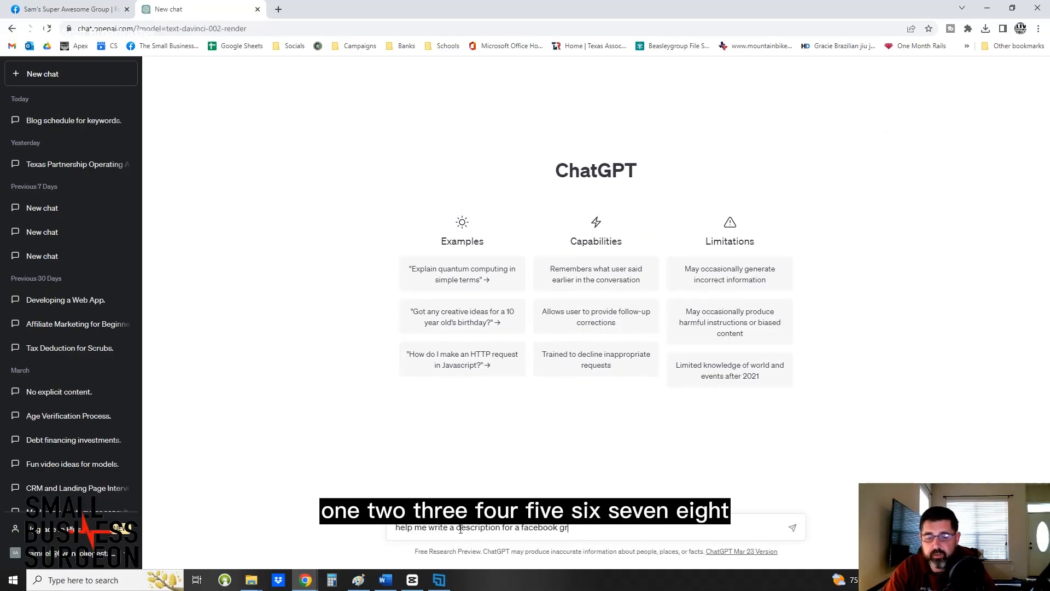
{"action": "type", "text": "oup, called sams super awesome facebook group, a group where we talk about "}
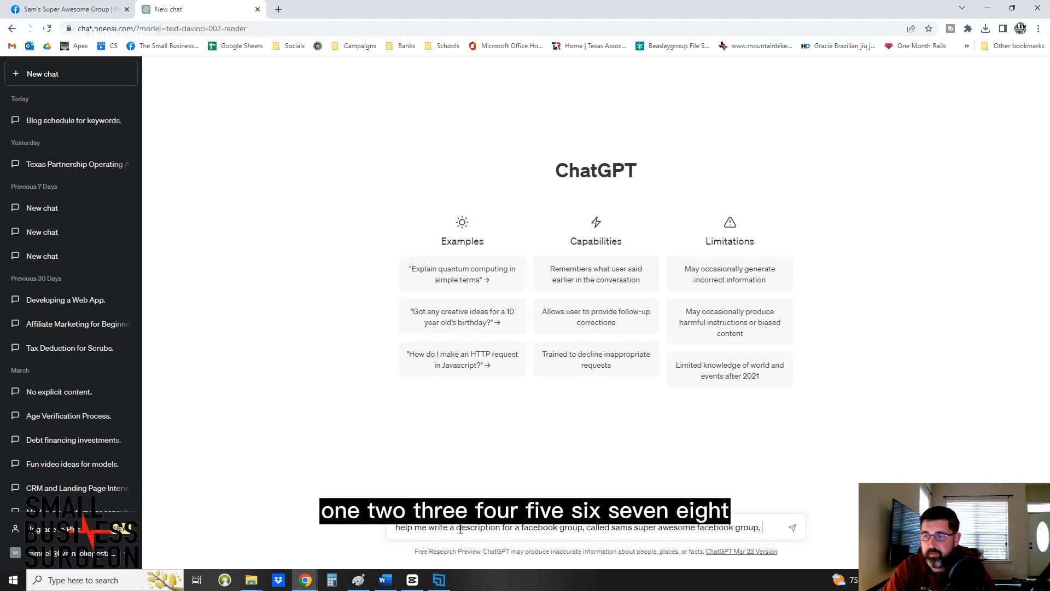
{"action": "type", "text": "racing cars, and other"}
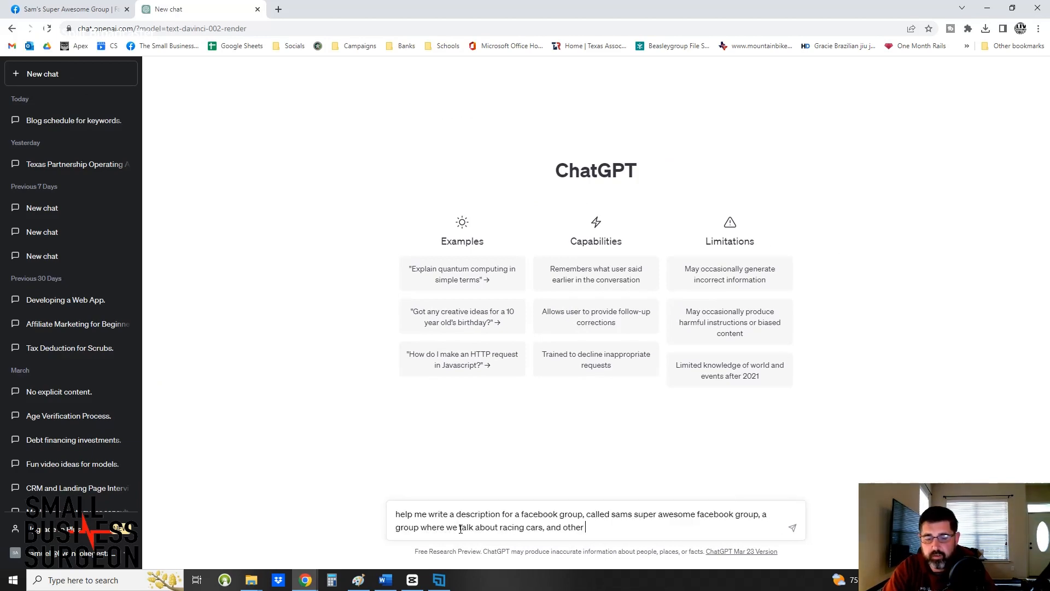
{"action": "type", "text": "awesome things"}
{"action": "key", "text": "Return"}
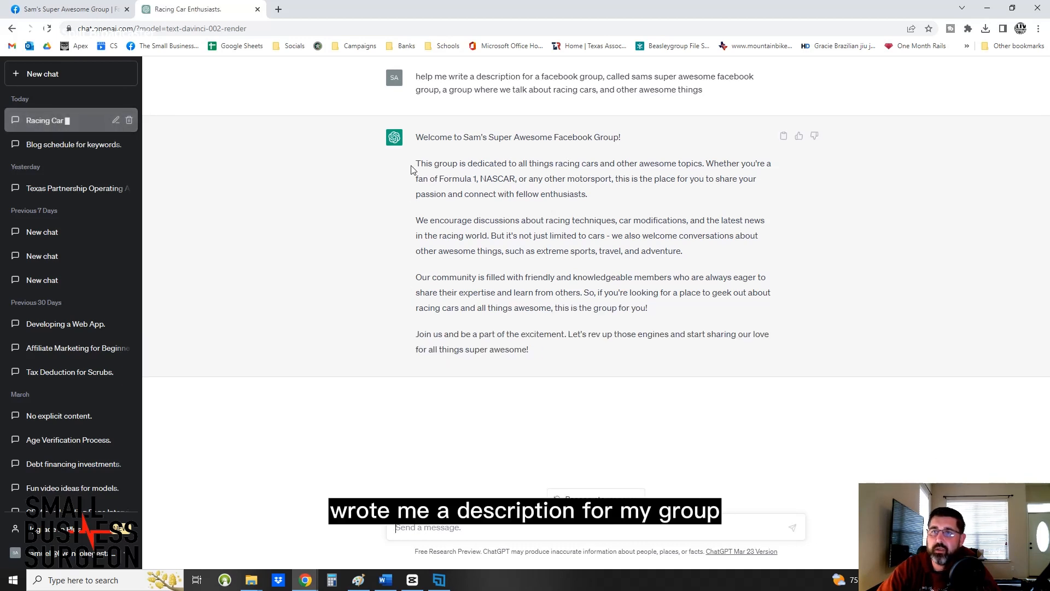
Replace the group's description with ChatGPT's text from "This group is dedicated to all things racing cars" through its last paragraph.
{"action": "left_click_drag", "start_coordinate": [417, 165], "coordinate": [525, 378]}
{"action": "key", "text": "ctrl+c"}
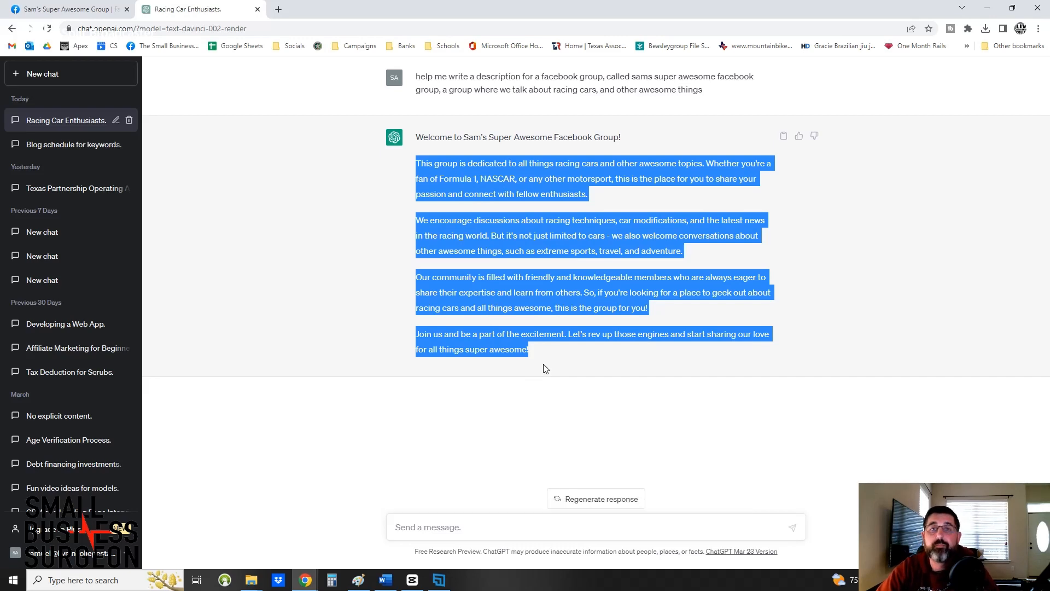
{"action": "left_click", "coordinate": [109, 9]}
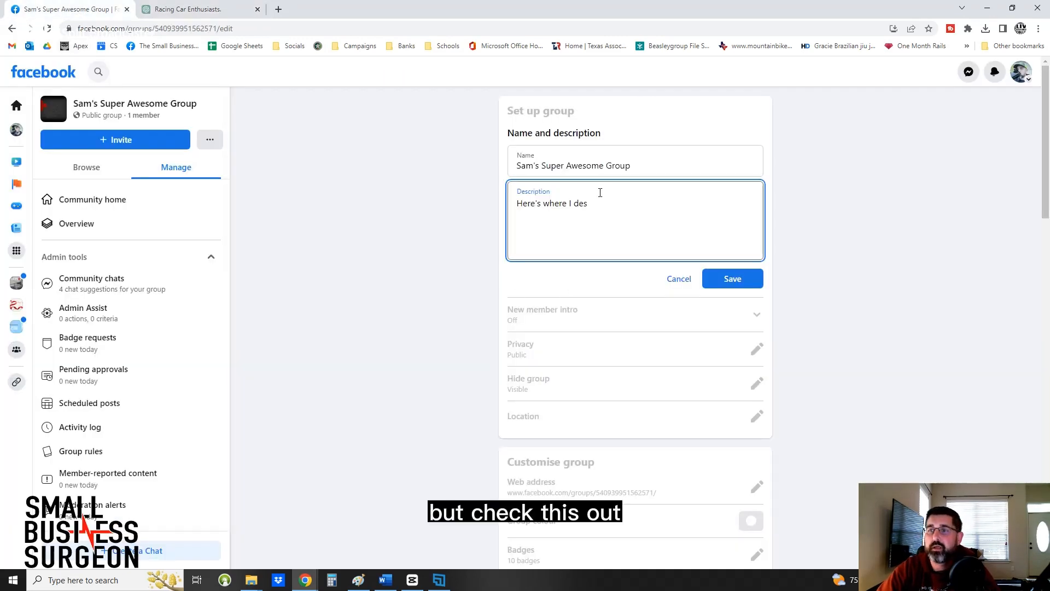
{"action": "key", "text": "ctrl+a"}
{"action": "key", "text": "ctrl+v"}
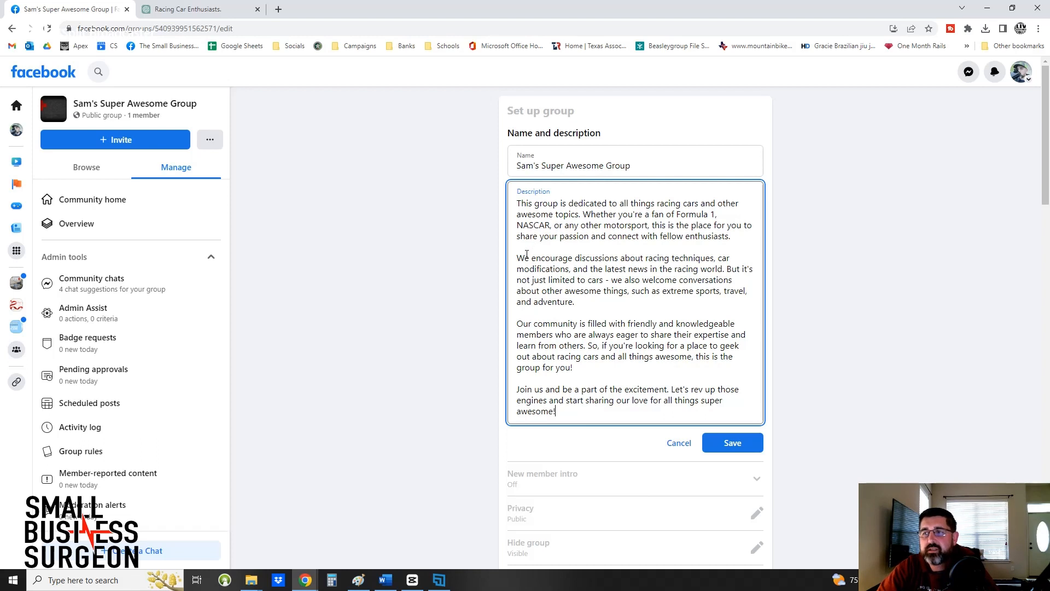
{"action": "left_click_drag", "start_coordinate": [523, 258], "coordinate": [559, 356]}
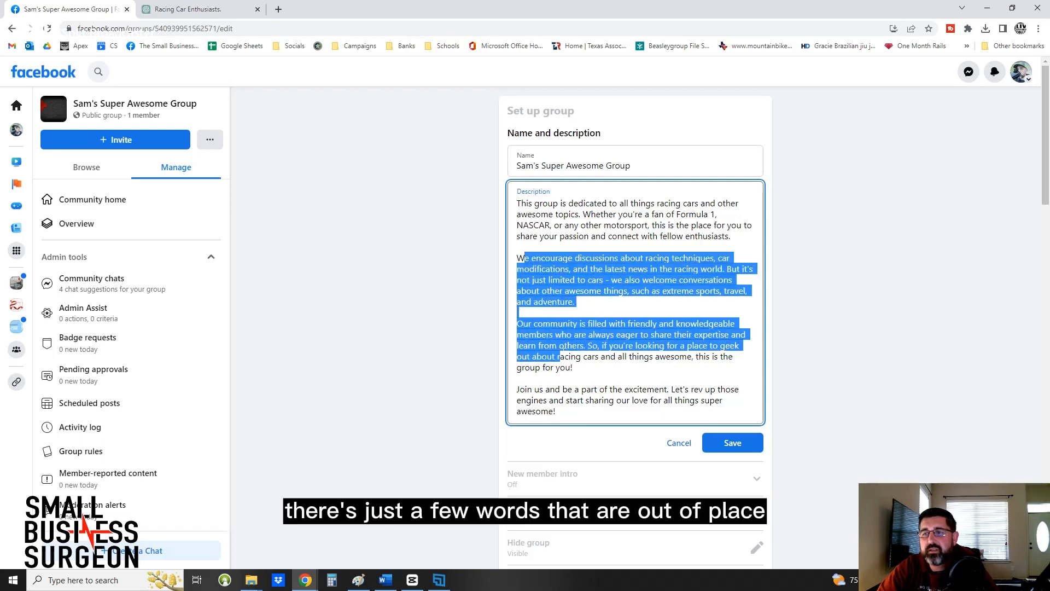
{"action": "left_click", "coordinate": [635, 372]}
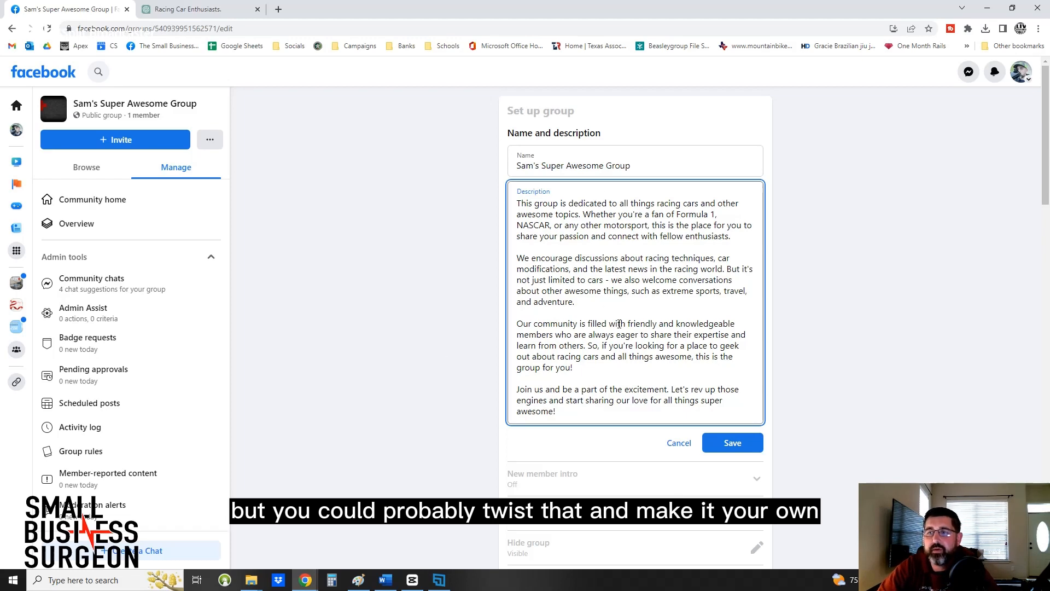
Clear the pasted group description, enter "Test" instead and save it.
{"action": "left_click_drag", "start_coordinate": [614, 427], "coordinate": [519, 345]}
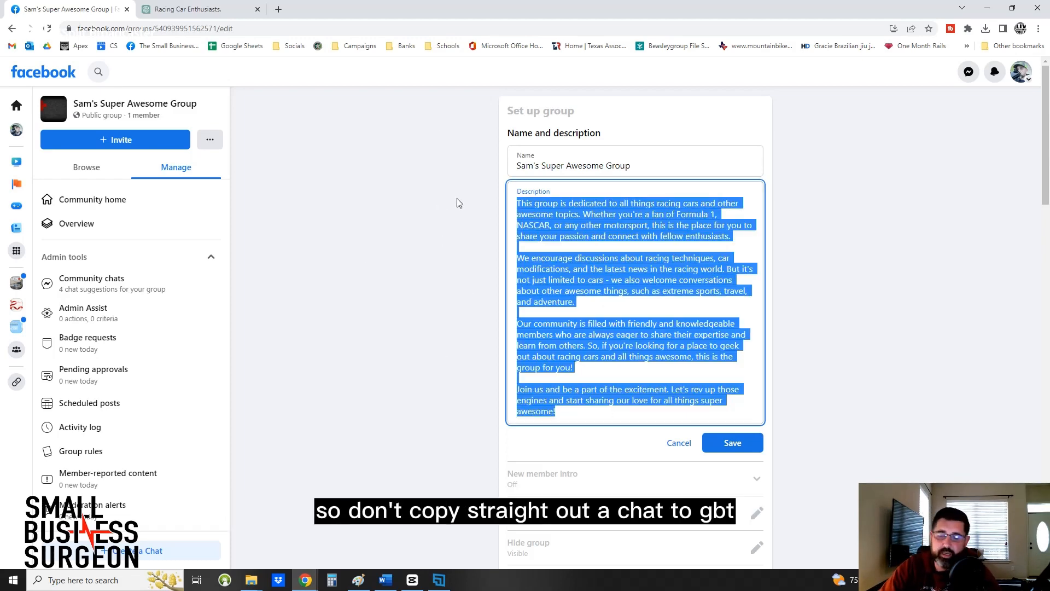
{"action": "key", "text": "BackSpace"}
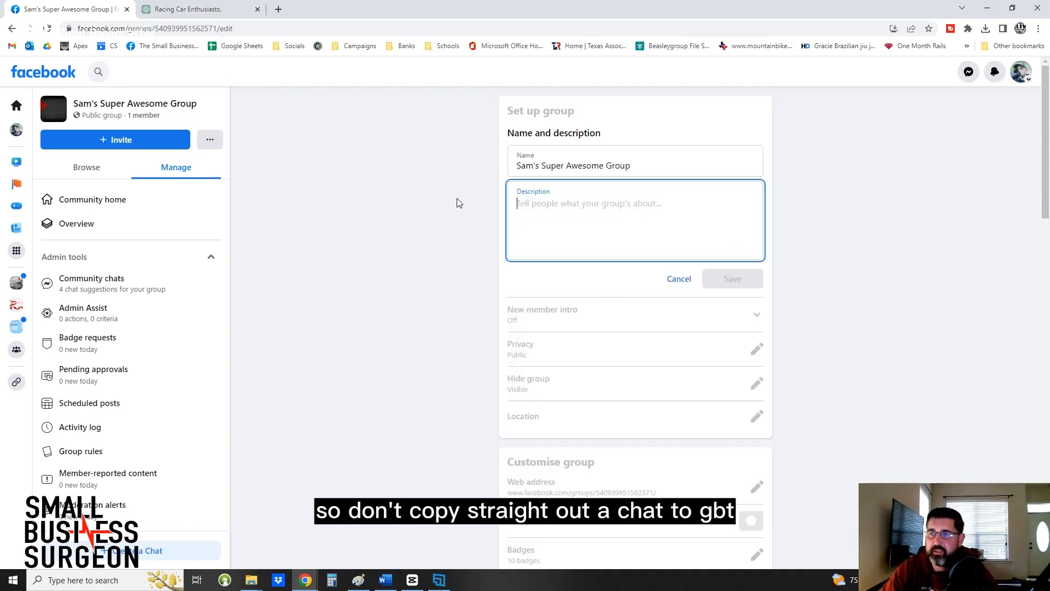
{"action": "left_click", "coordinate": [207, 10]}
{"action": "left_click", "coordinate": [72, 9]}
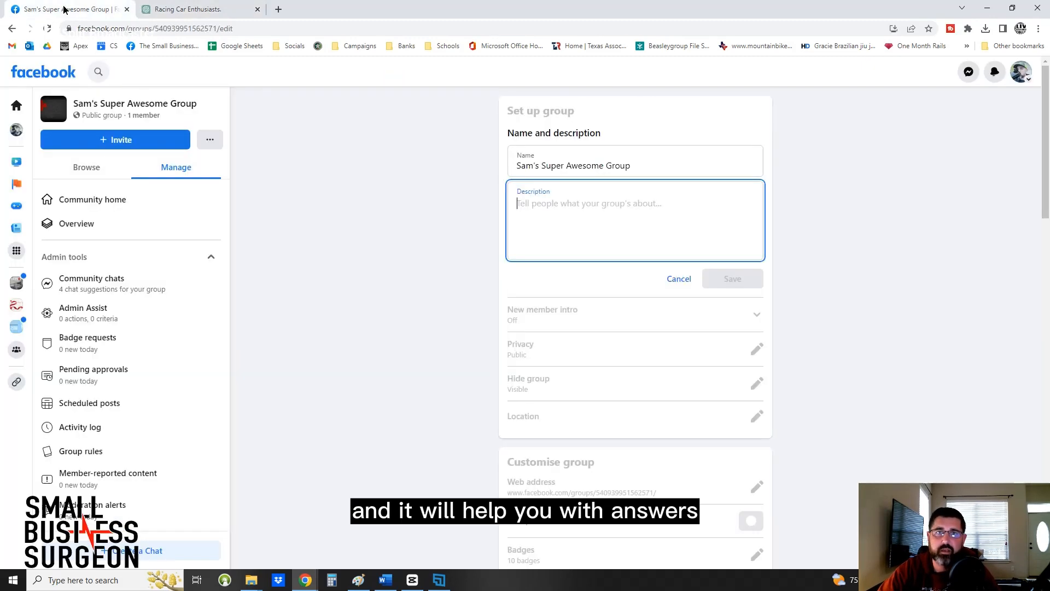
{"action": "type", "text": "Test"}
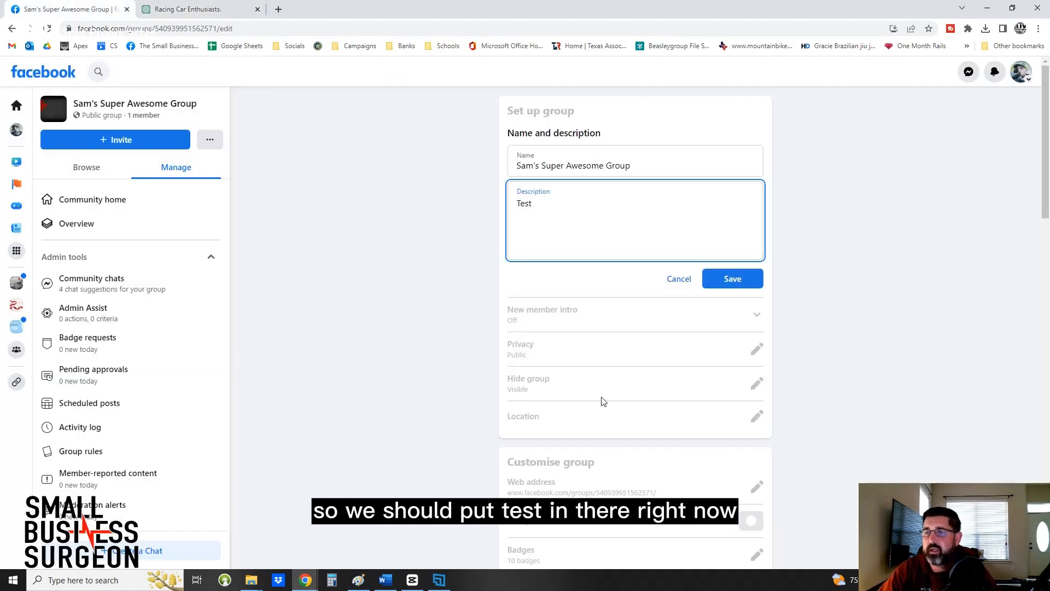
{"action": "left_click", "coordinate": [578, 311]}
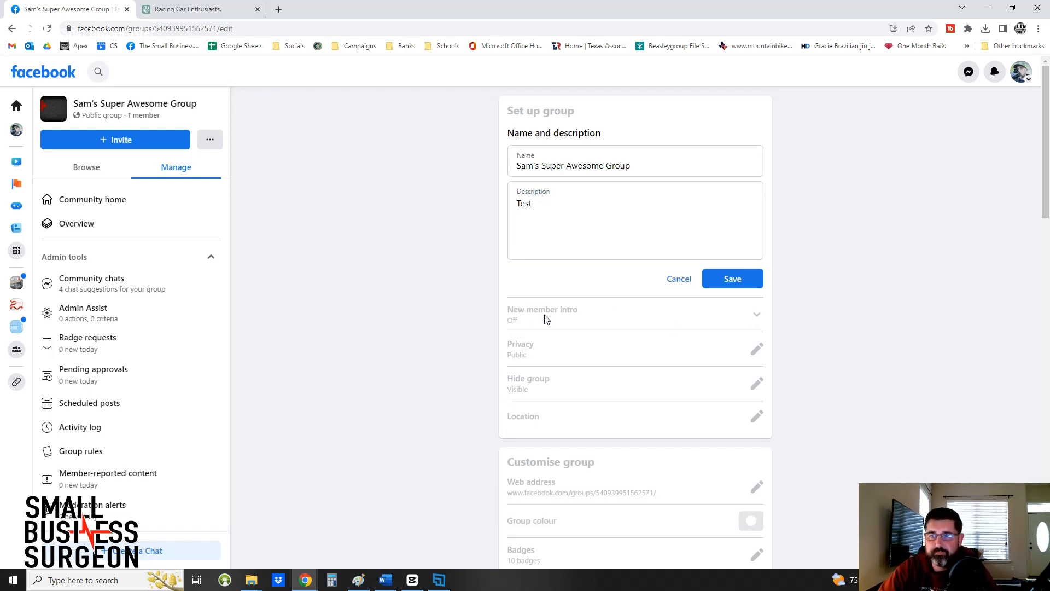
{"action": "left_click", "coordinate": [727, 282]}
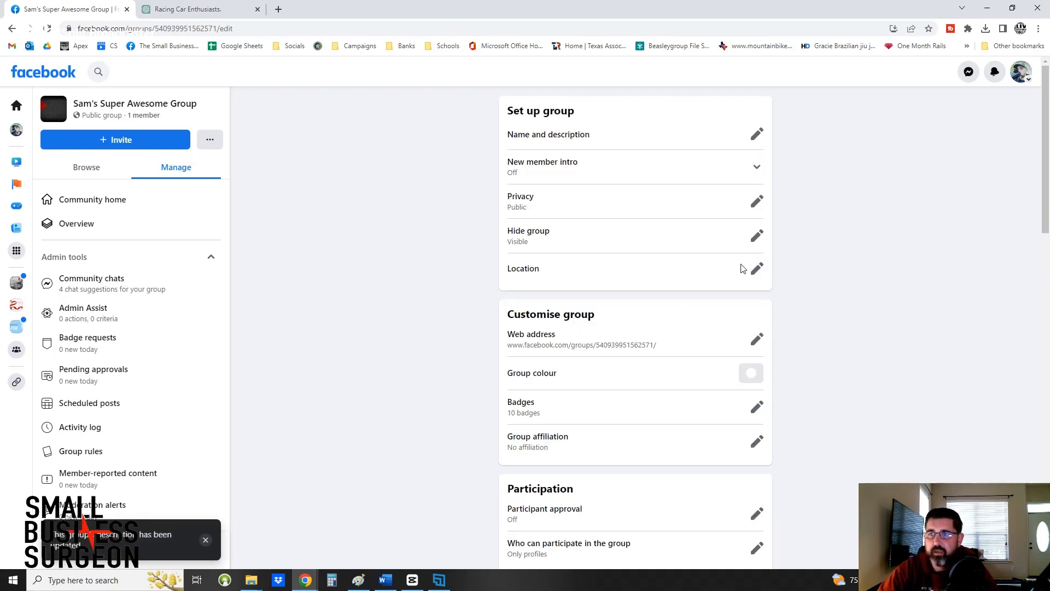
Look through the group settings, from the new member intro to the participation, discussion, post format, badge and advanced settings.
{"action": "left_click", "coordinate": [757, 167]}
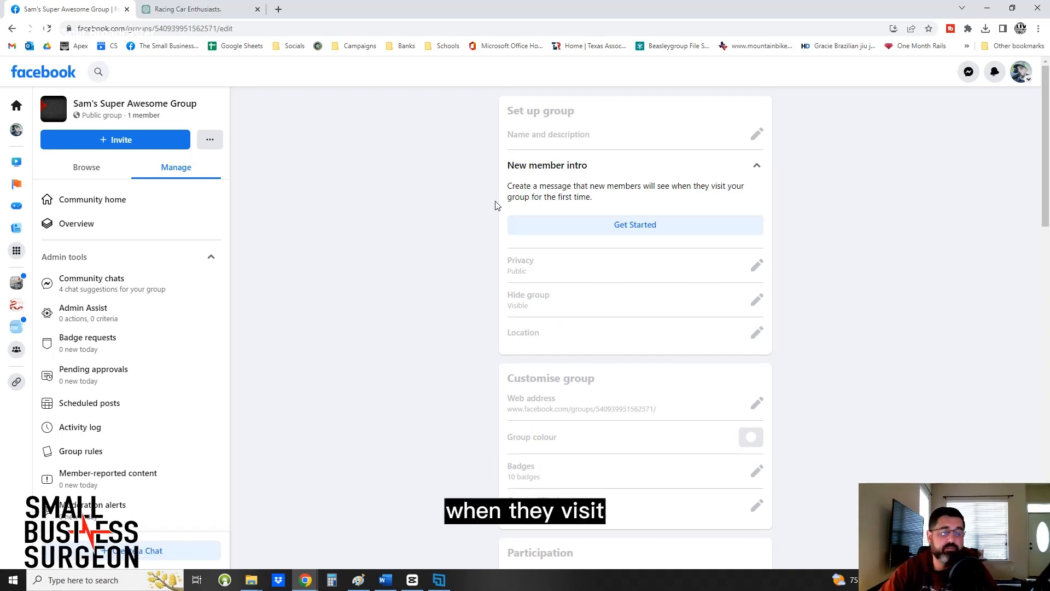
{"action": "left_click", "coordinate": [757, 166]}
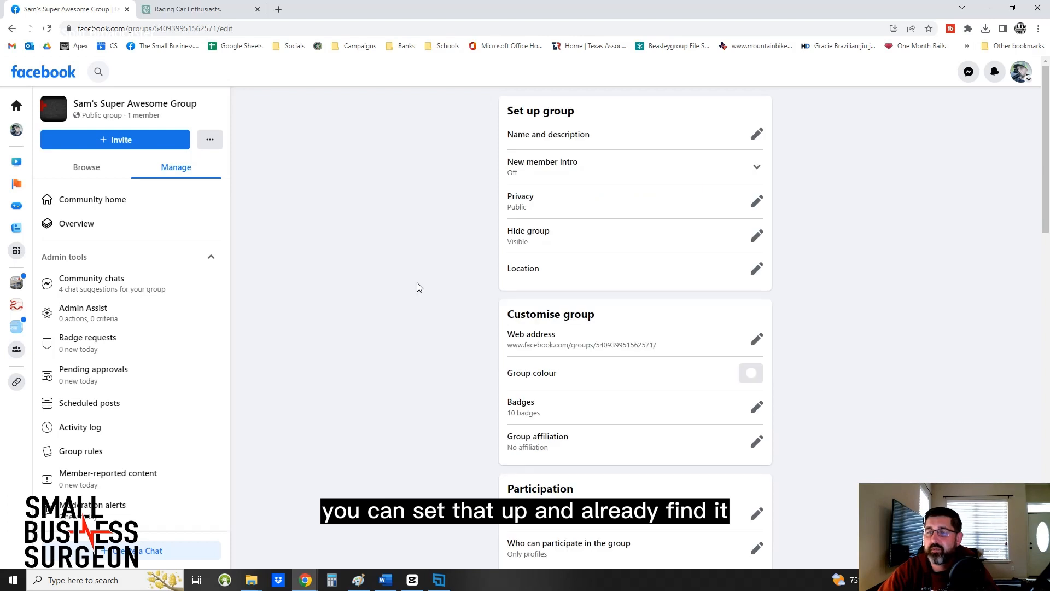
{"action": "scroll", "coordinate": [458, 284], "scroll_direction": "down", "scroll_amount": 1}
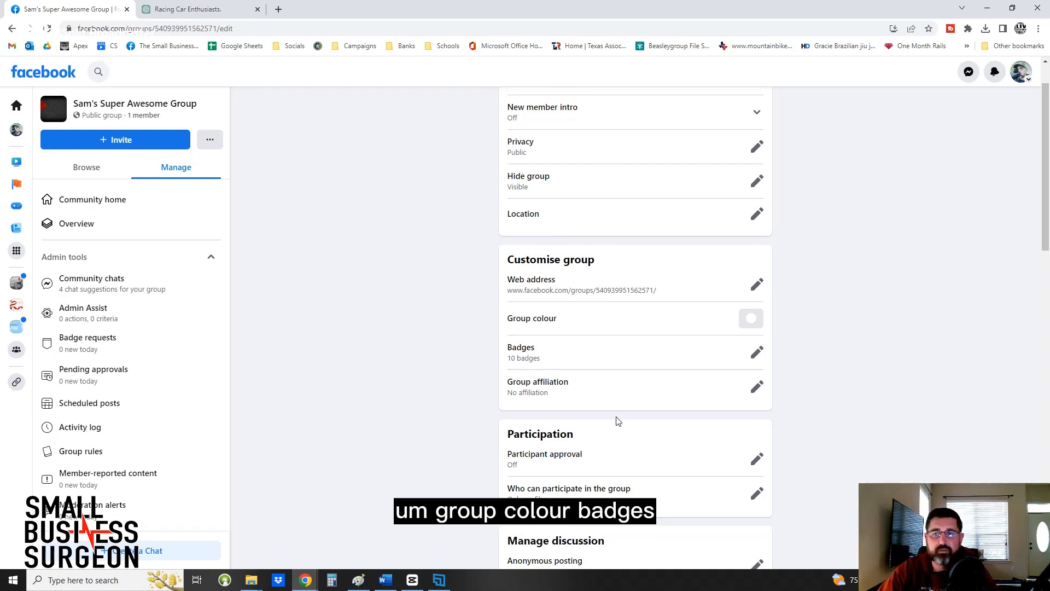
{"action": "scroll", "coordinate": [621, 274], "scroll_direction": "down", "scroll_amount": 2}
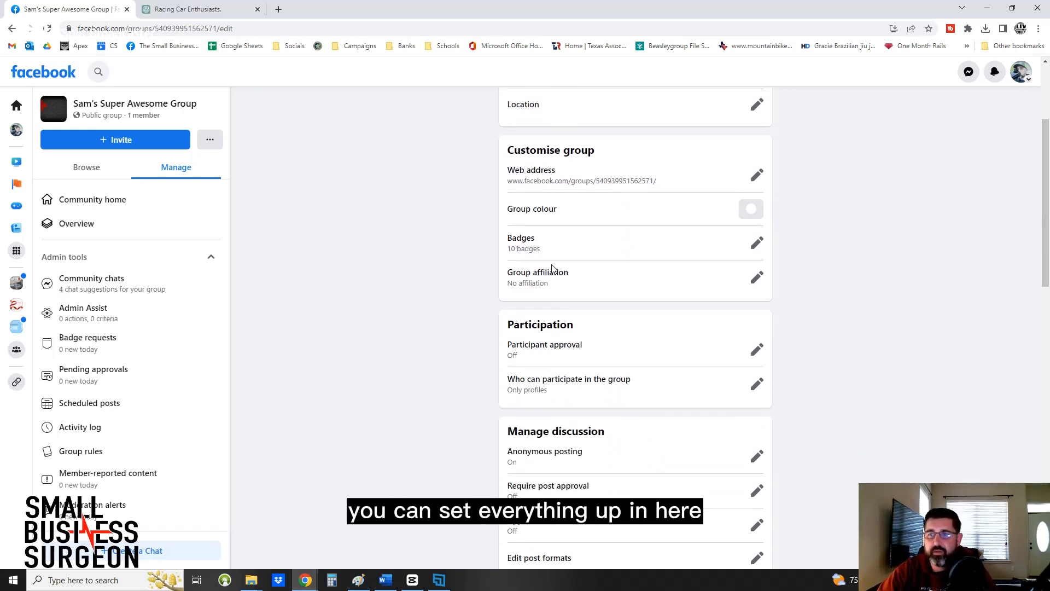
{"action": "scroll", "coordinate": [552, 268], "scroll_direction": "down", "scroll_amount": 2}
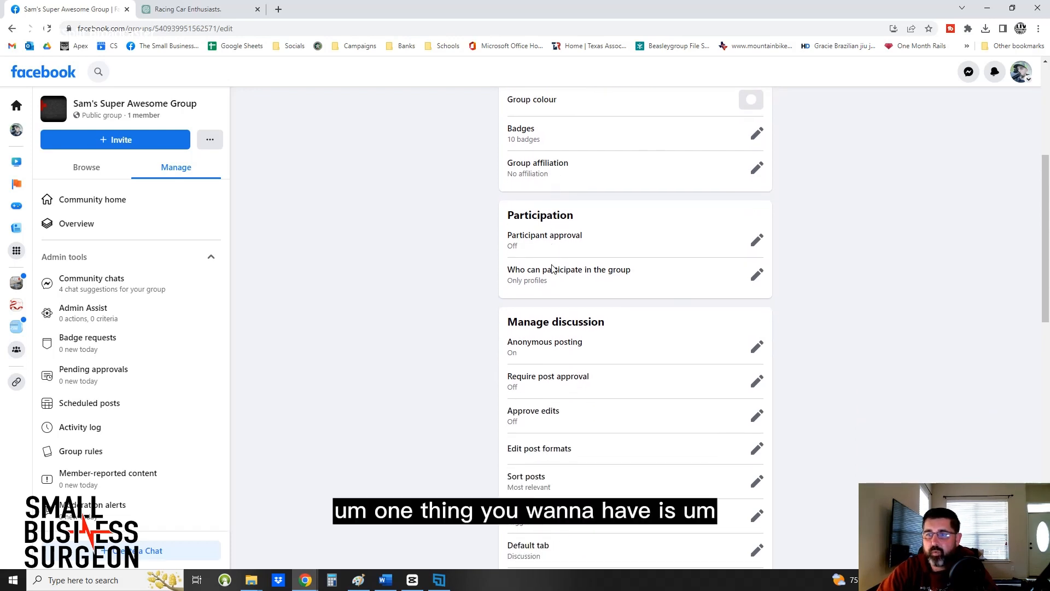
{"action": "scroll", "coordinate": [553, 264], "scroll_direction": "down", "scroll_amount": 3}
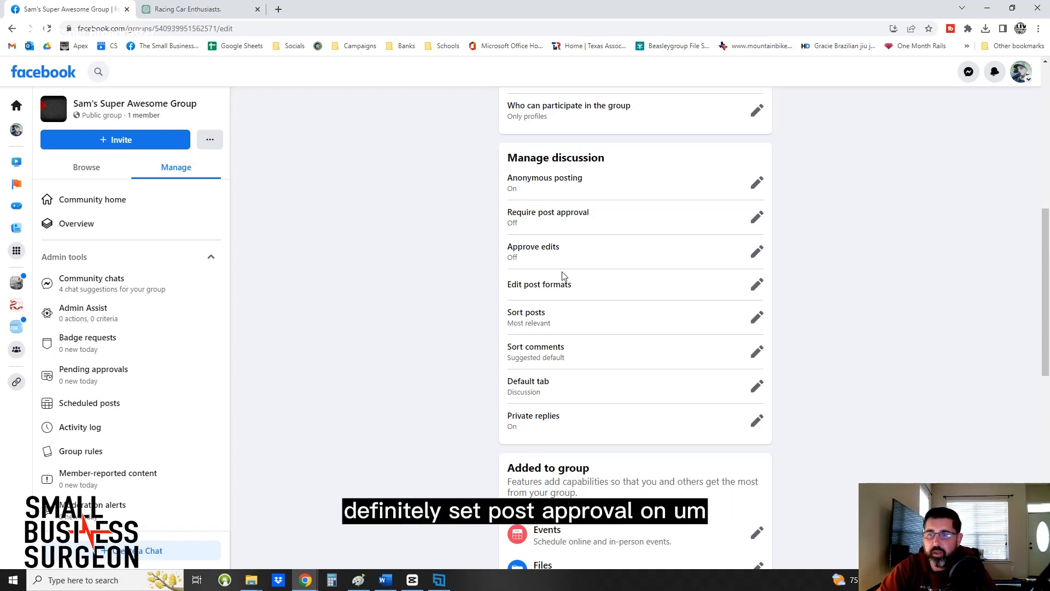
{"action": "scroll", "coordinate": [562, 271], "scroll_direction": "down", "scroll_amount": 5}
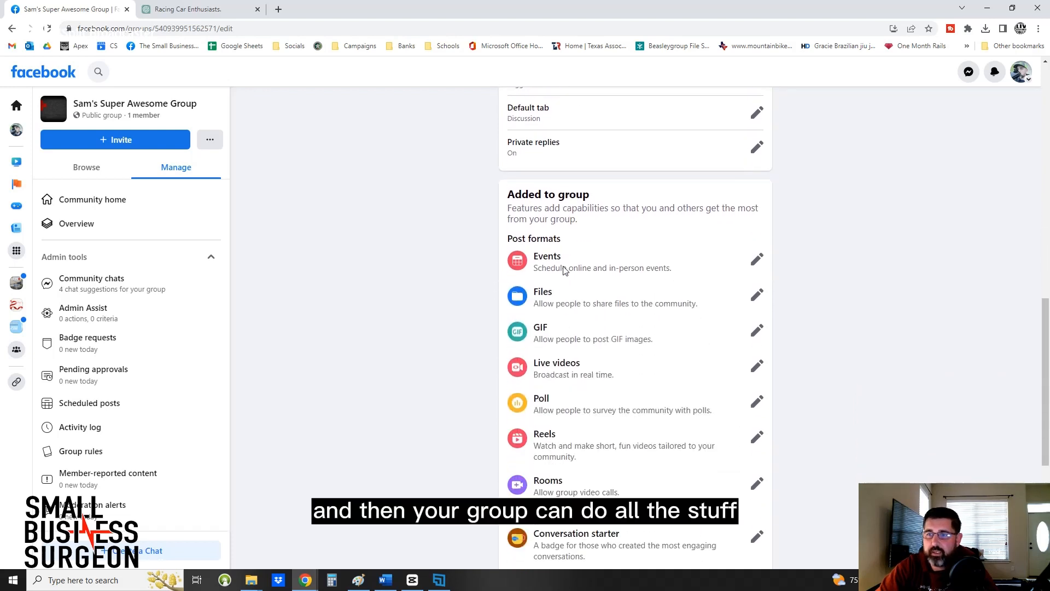
{"action": "scroll", "coordinate": [672, 305], "scroll_direction": "down", "scroll_amount": 1}
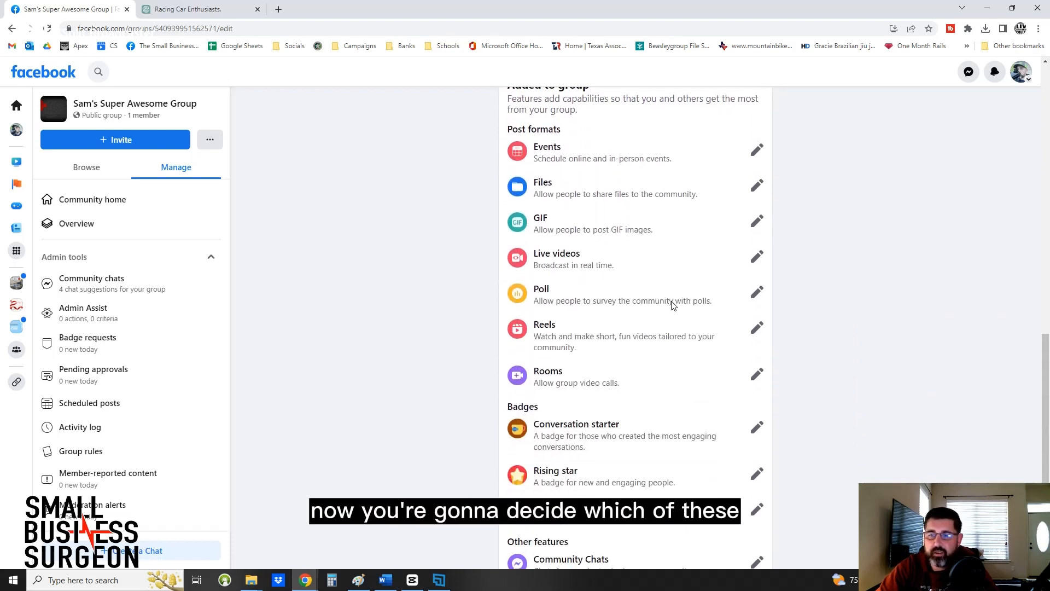
{"action": "scroll", "coordinate": [673, 304], "scroll_direction": "down", "scroll_amount": 1}
{"action": "scroll", "coordinate": [673, 304], "scroll_direction": "down", "scroll_amount": 2}
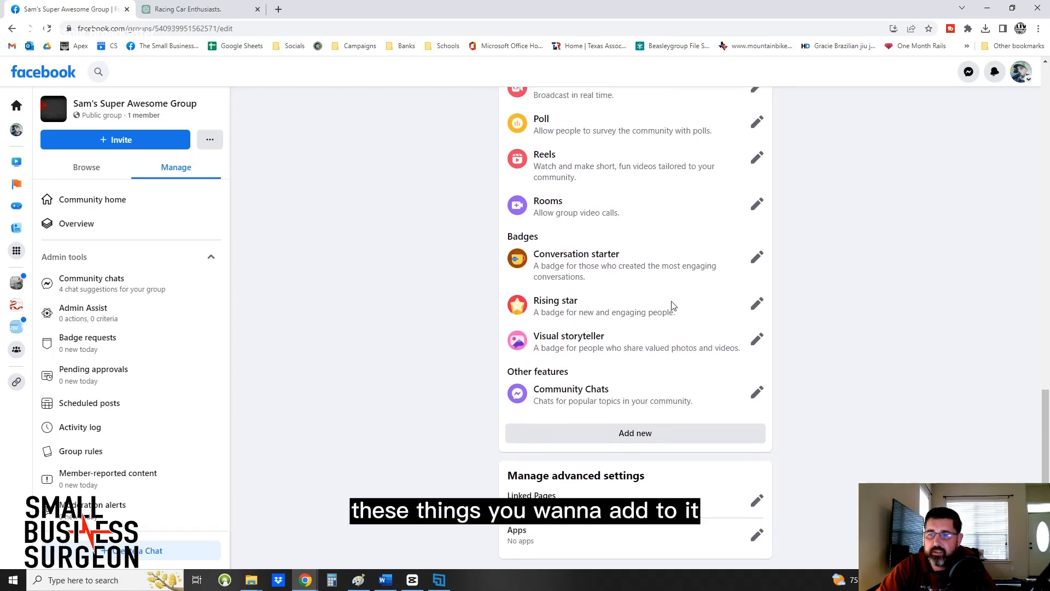
{"action": "scroll", "coordinate": [672, 305], "scroll_direction": "up", "scroll_amount": 6}
{"action": "scroll", "coordinate": [673, 304], "scroll_direction": "up", "scroll_amount": 4}
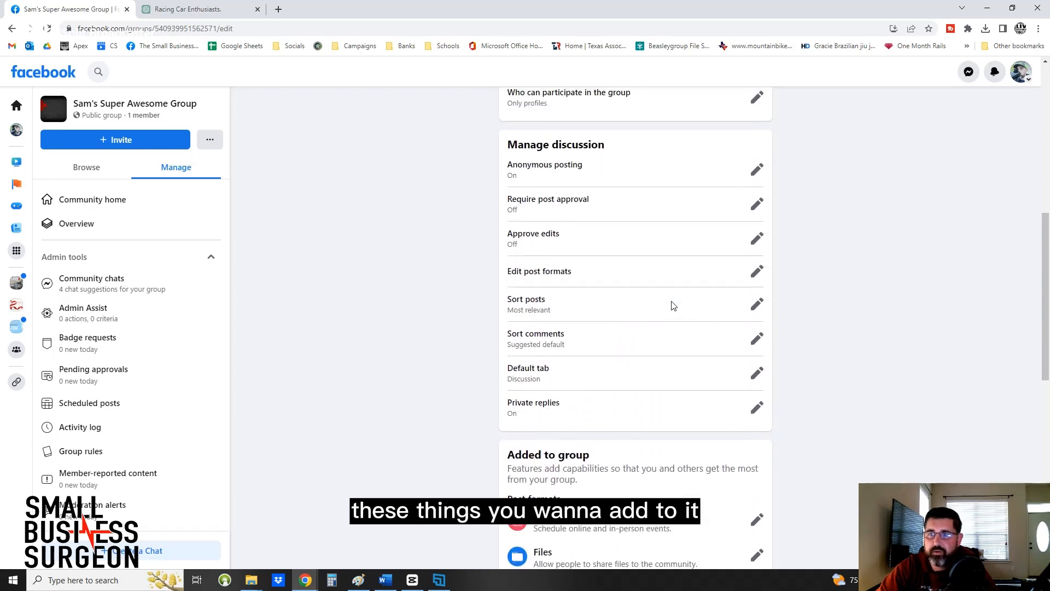
{"action": "scroll", "coordinate": [672, 305], "scroll_direction": "down", "scroll_amount": 5}
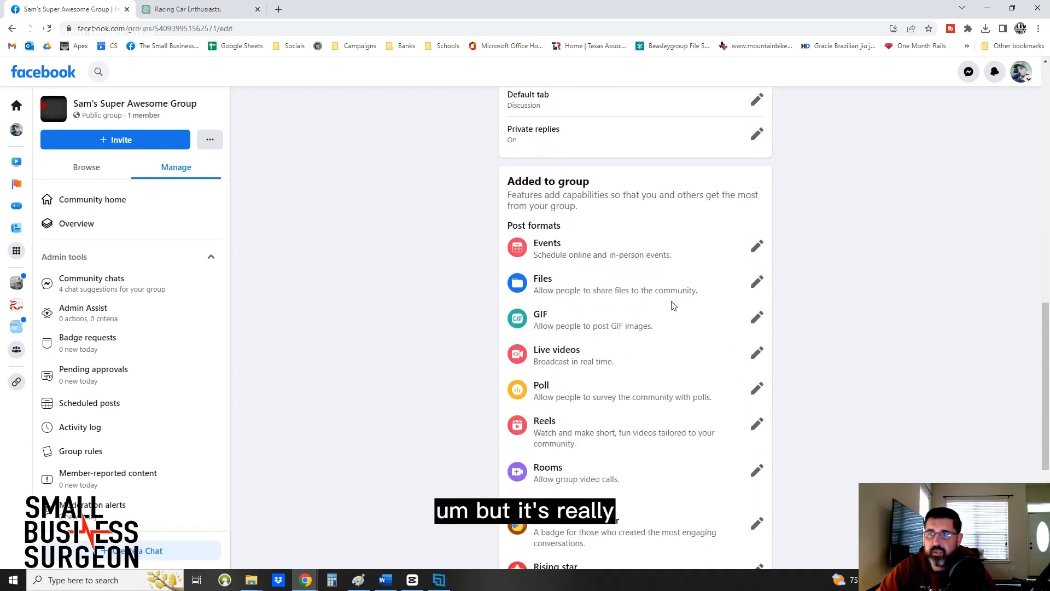
{"action": "scroll", "coordinate": [672, 305], "scroll_direction": "up", "scroll_amount": 6}
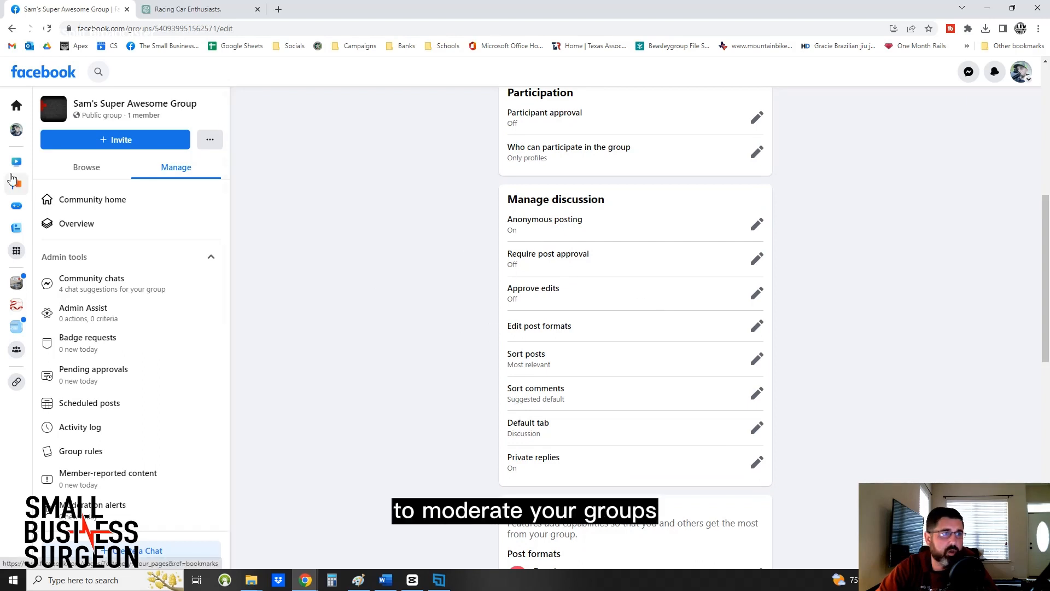
Open the group rules, preview the "No promotions or spam" example rule and close it without creating it.
{"action": "scroll", "coordinate": [109, 328], "scroll_direction": "down", "scroll_amount": 2}
{"action": "left_click", "coordinate": [80, 341]}
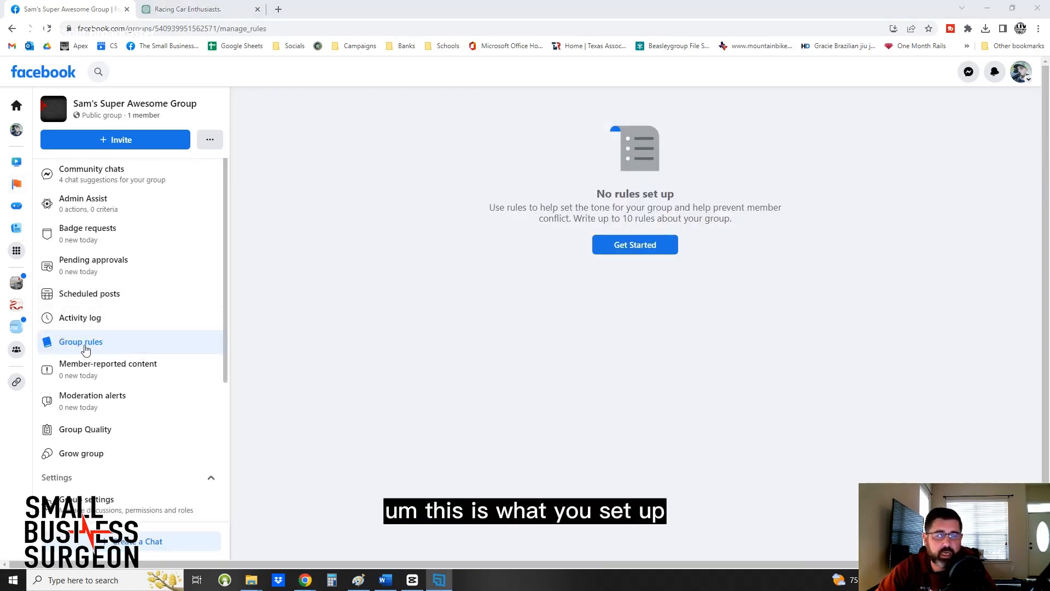
{"action": "left_click", "coordinate": [634, 244]}
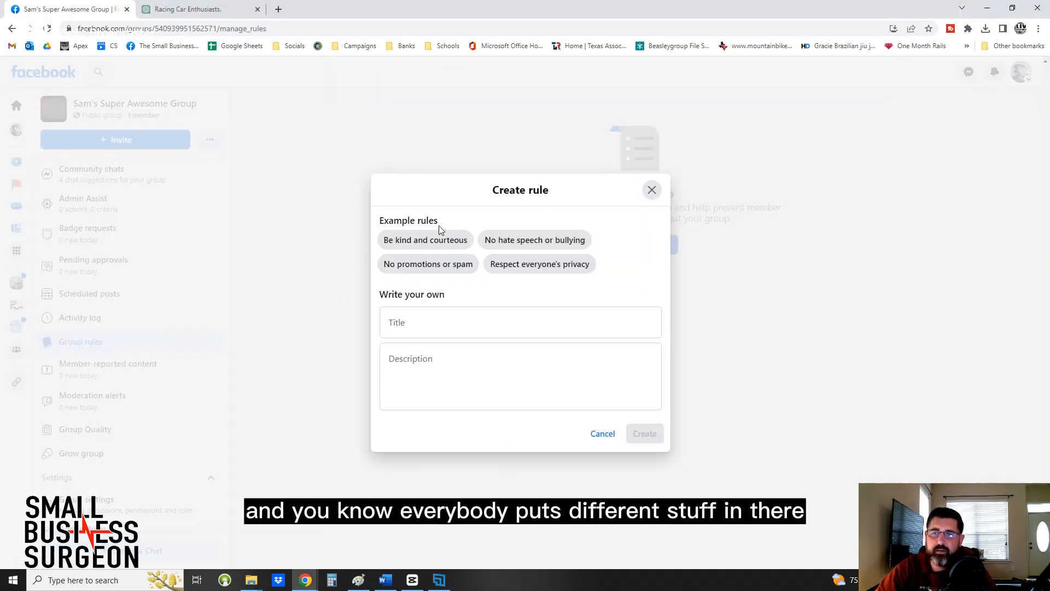
{"action": "left_click", "coordinate": [440, 267]}
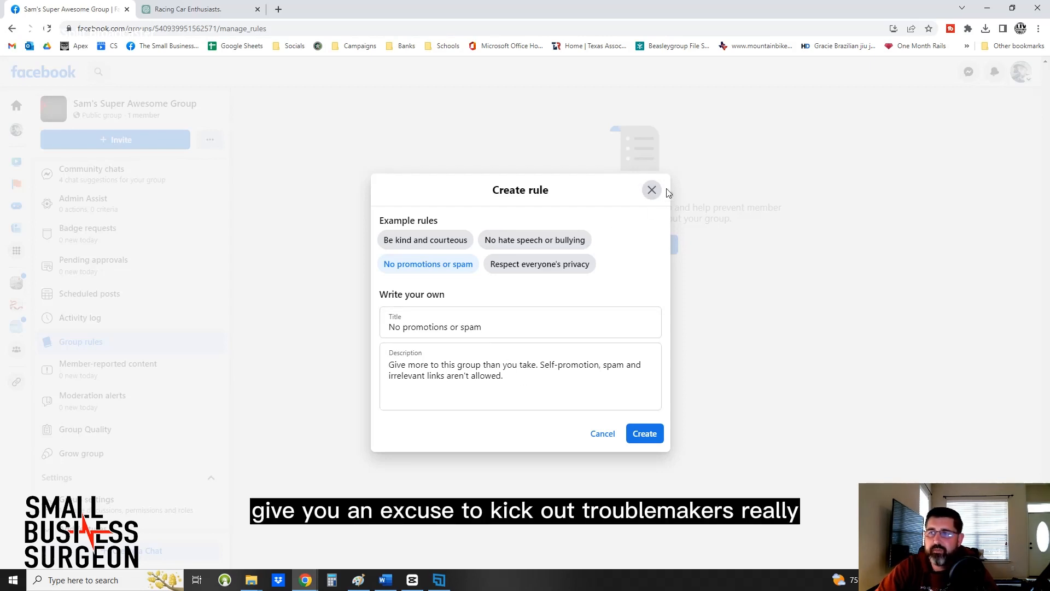
{"action": "left_click", "coordinate": [653, 193]}
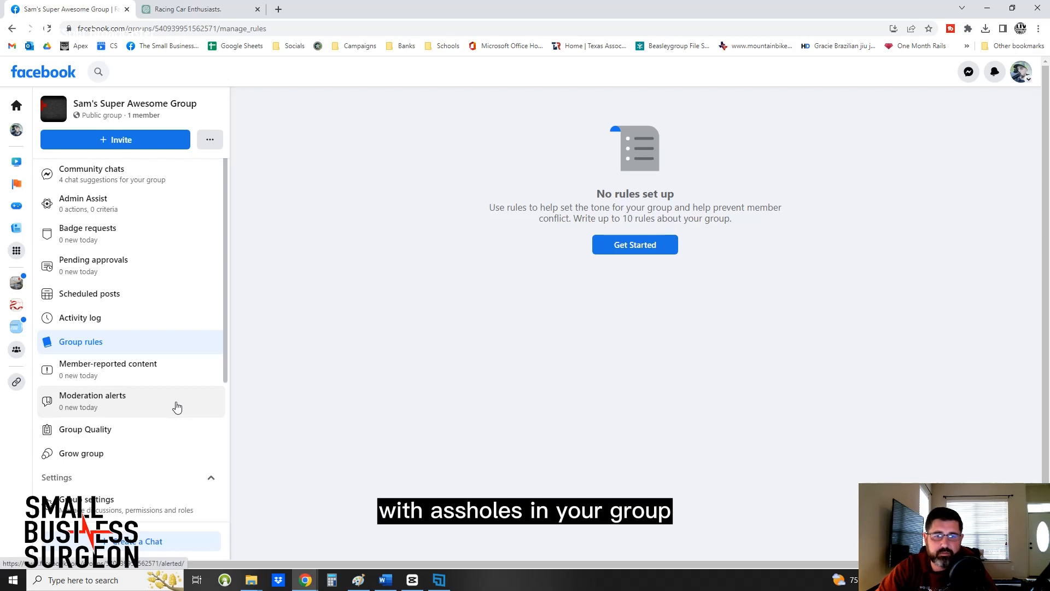
Check the admins and moderators section, and view the options for the member in the group's People list.
{"action": "scroll", "coordinate": [56, 465], "scroll_direction": "down", "scroll_amount": 5}
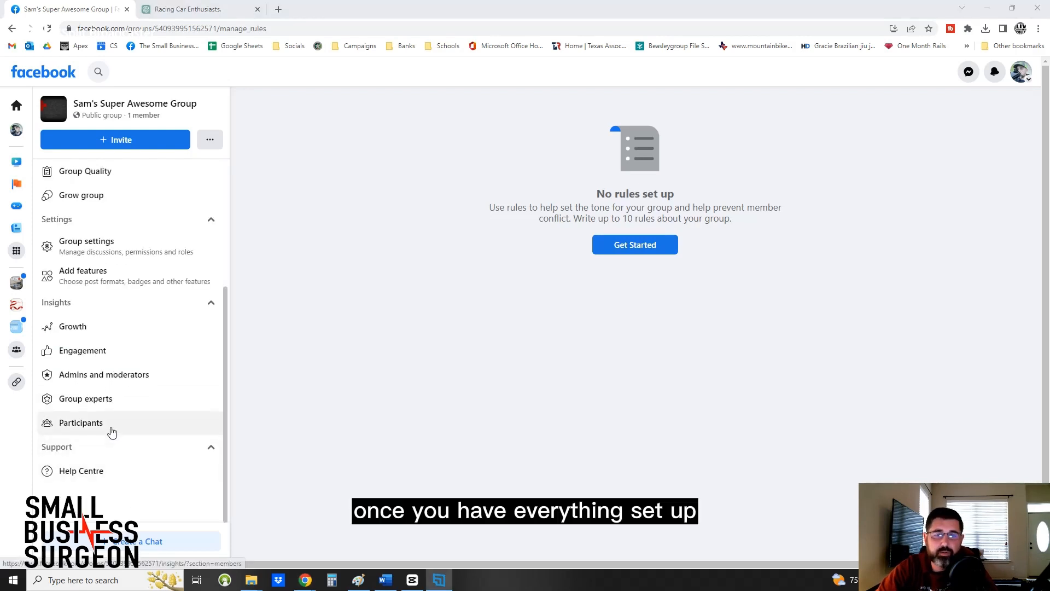
{"action": "left_click", "coordinate": [100, 379]}
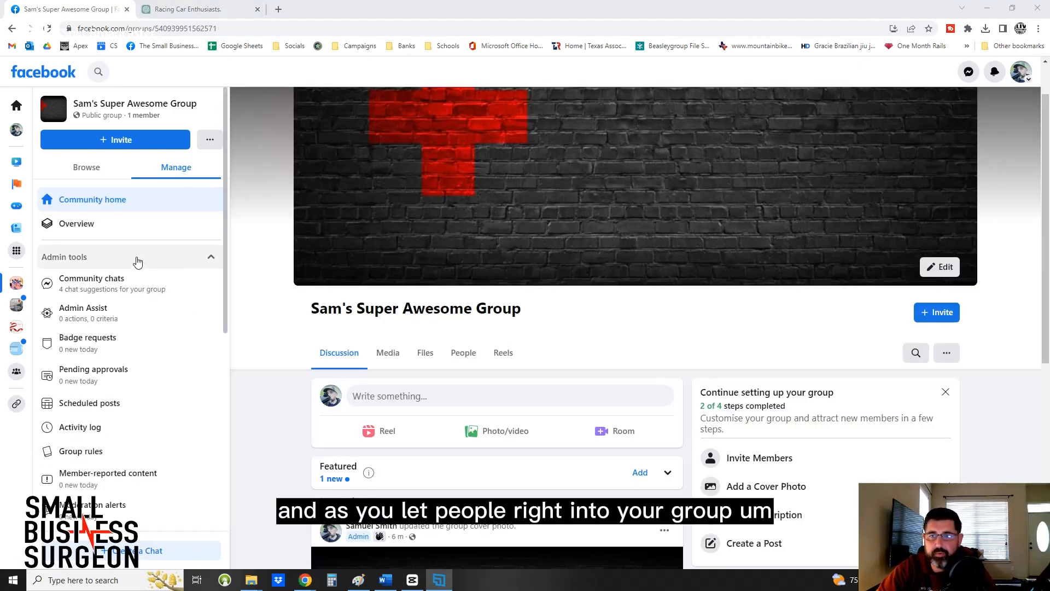
{"action": "scroll", "coordinate": [138, 263], "scroll_direction": "down", "scroll_amount": 1}
{"action": "scroll", "coordinate": [382, 317], "scroll_direction": "down", "scroll_amount": 1}
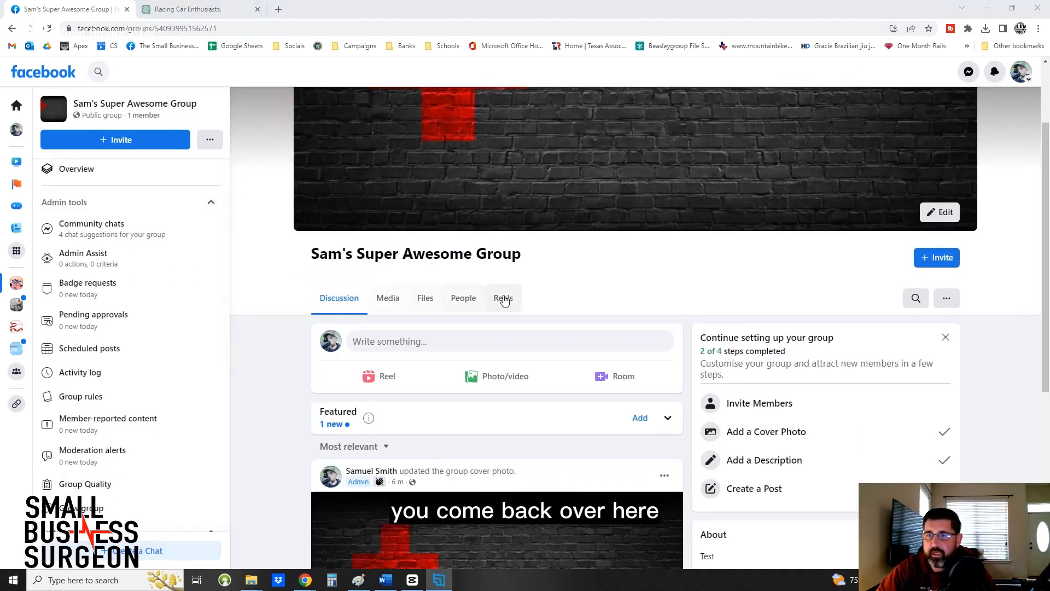
{"action": "left_click", "coordinate": [474, 302]}
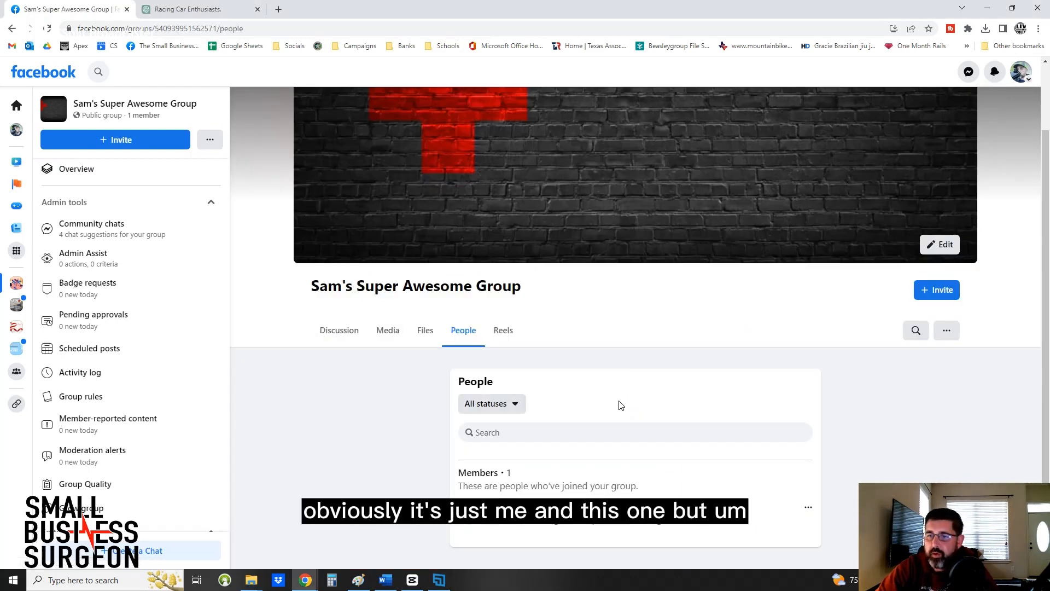
{"action": "left_click", "coordinate": [807, 509]}
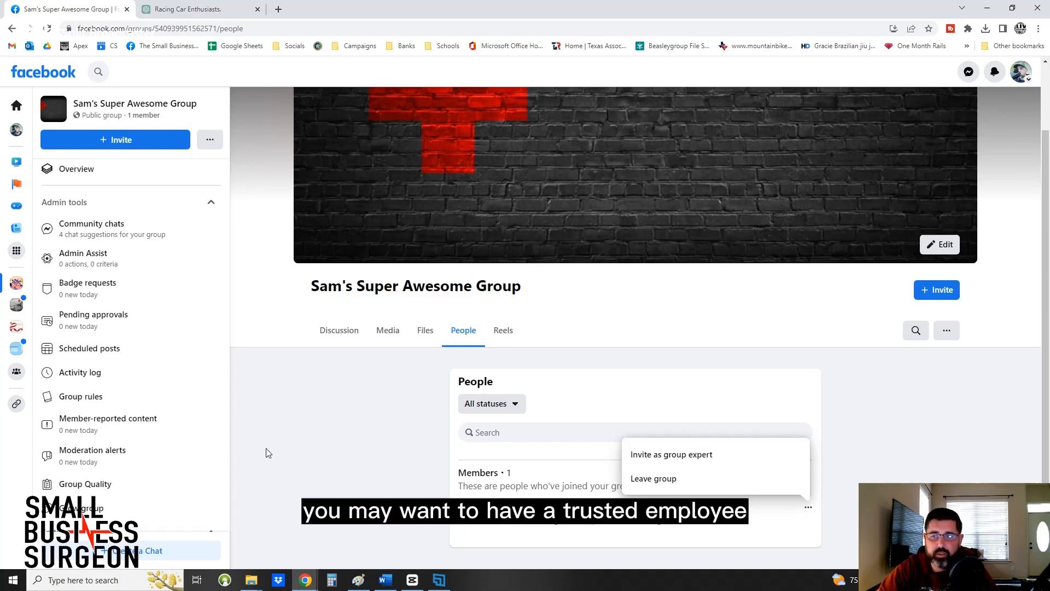
{"action": "left_click", "coordinate": [279, 437]}
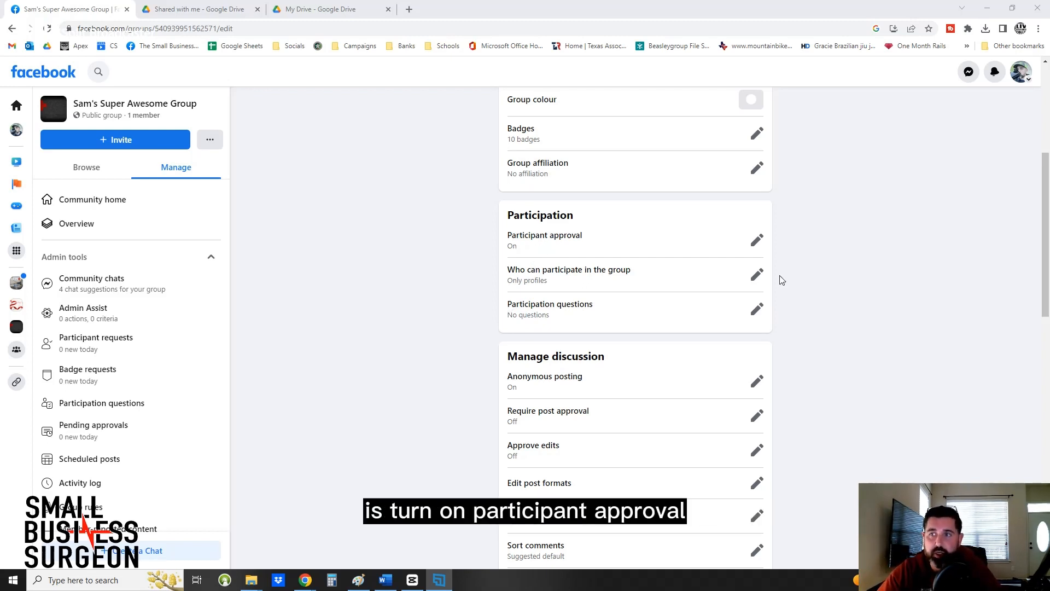
Review the participant approval options in the group settings and close them without saving.
{"action": "left_click", "coordinate": [757, 241]}
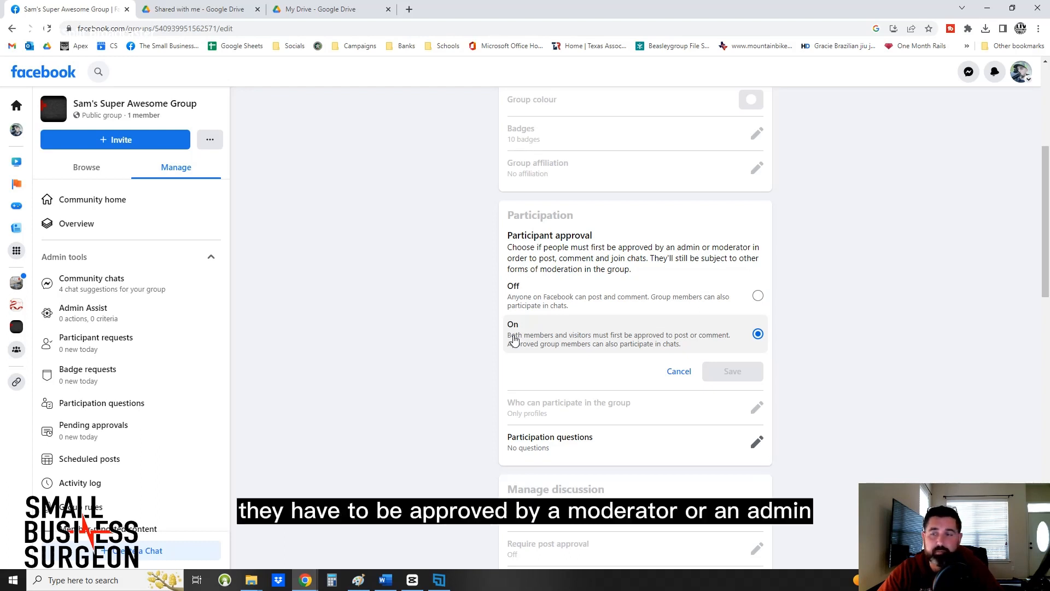
{"action": "left_click", "coordinate": [679, 372]}
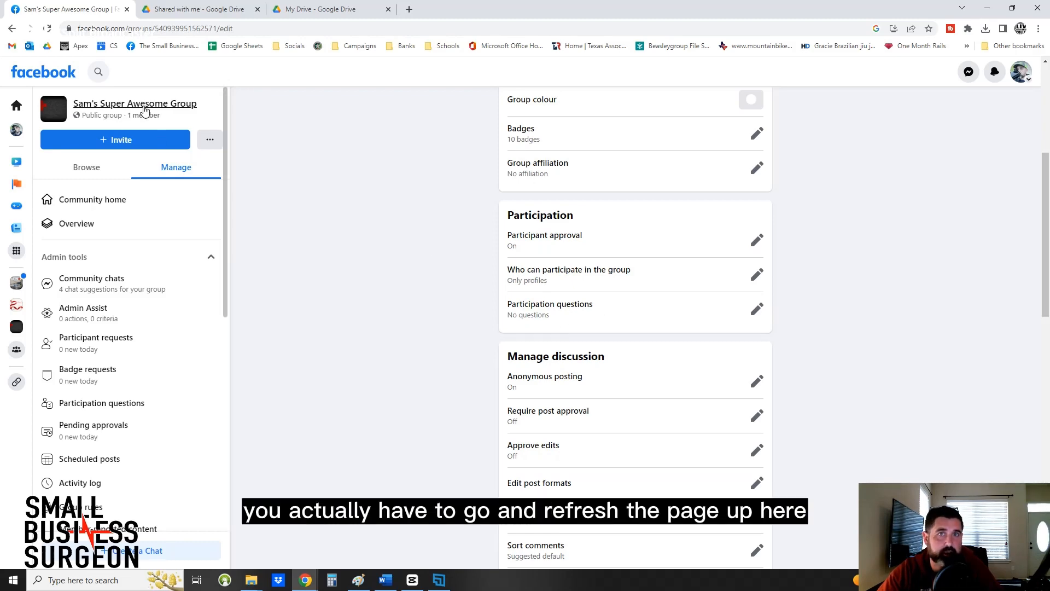
Refresh the group settings page and go to the participation questions from the Participation section.
{"action": "left_click", "coordinate": [47, 28]}
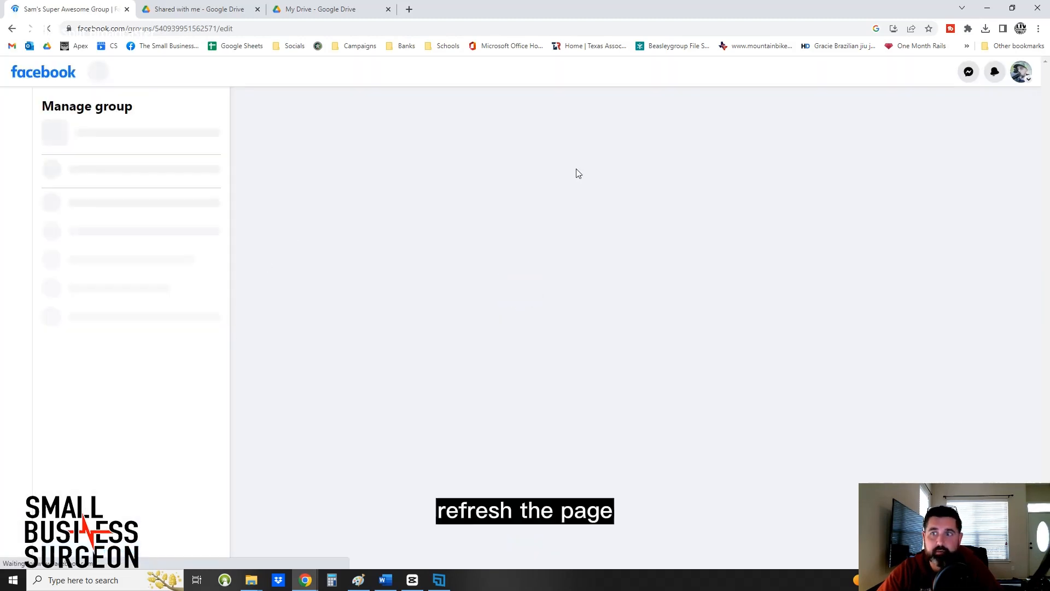
{"action": "scroll", "coordinate": [412, 325], "scroll_direction": "down", "scroll_amount": 3}
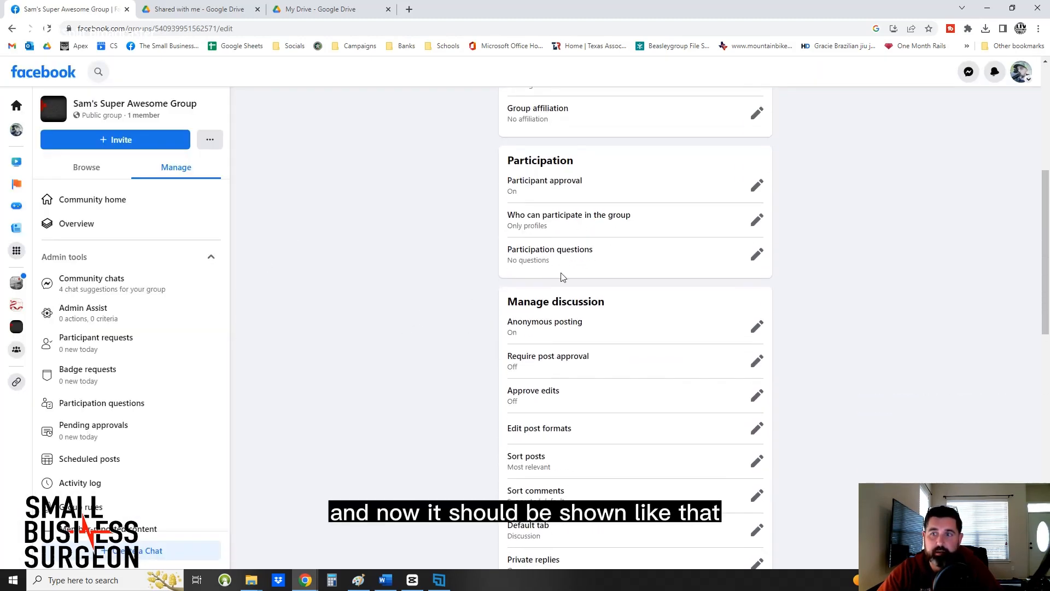
{"action": "left_click", "coordinate": [757, 255]}
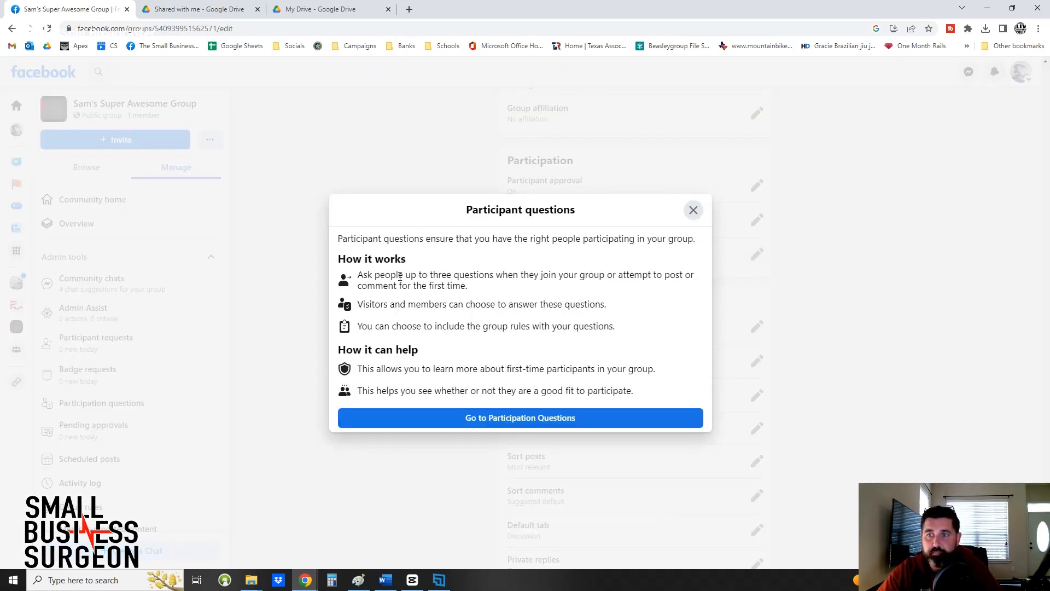
{"action": "left_click", "coordinate": [449, 420]}
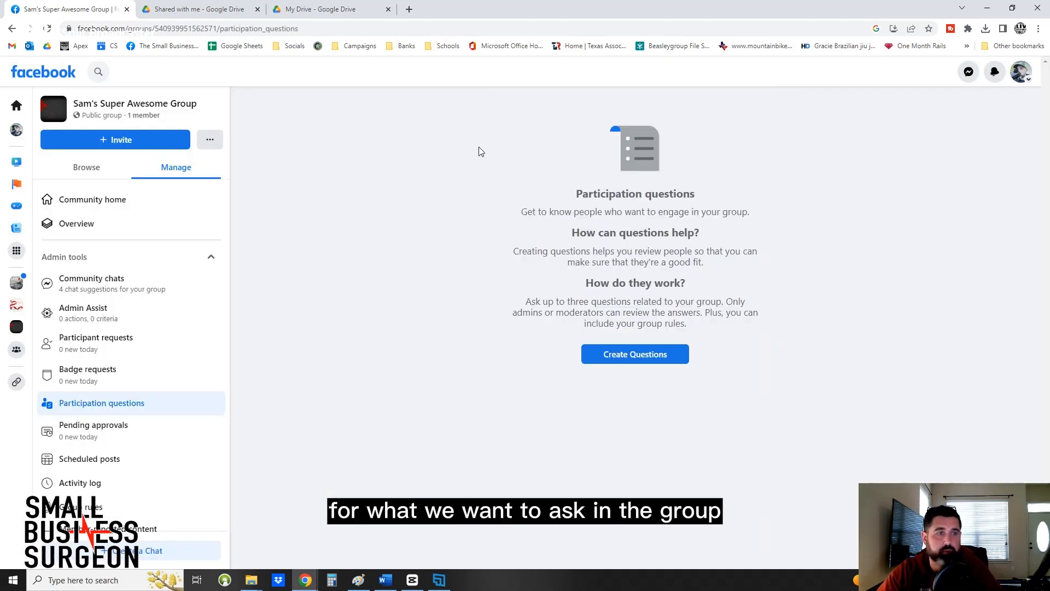
Create a participation question asking "Are you currently a dentist in the state of Texas?".
{"action": "left_click", "coordinate": [673, 355]}
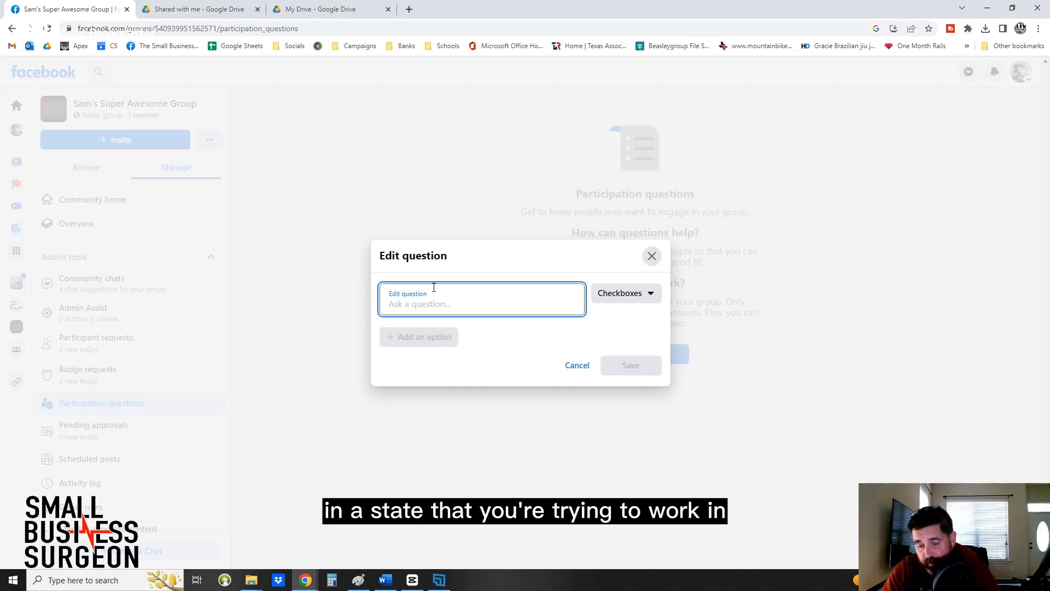
{"action": "type", "text": "Are you "}
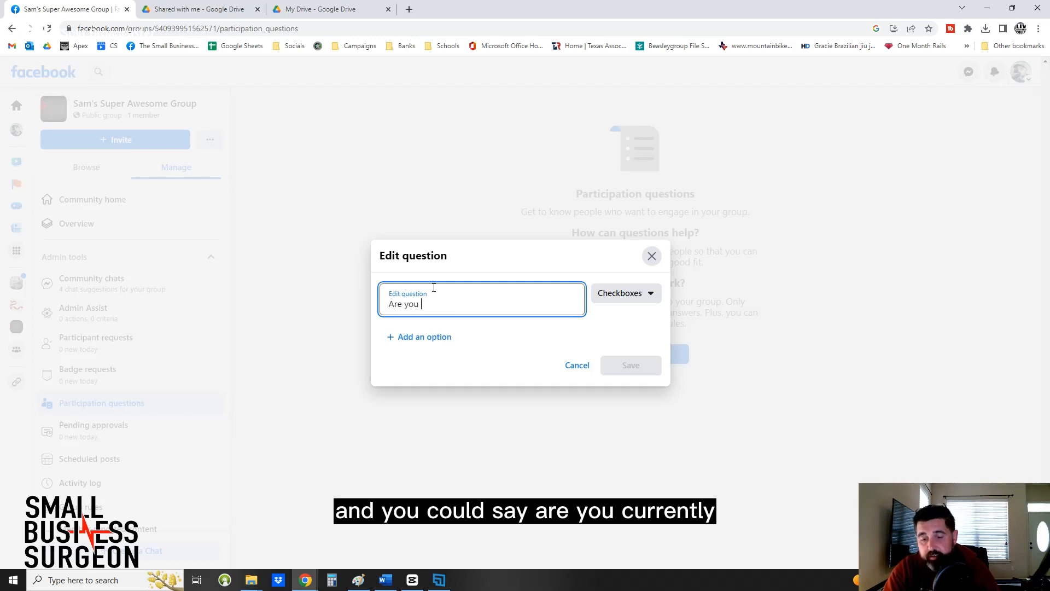
{"action": "type", "text": "currently"}
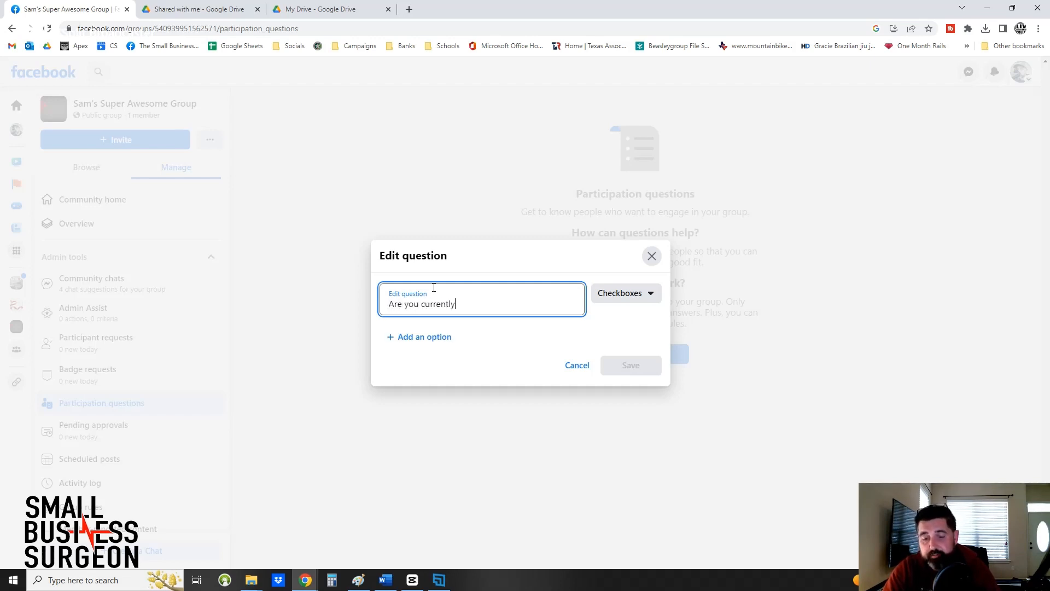
{"action": "type", "text": " a dentist in"}
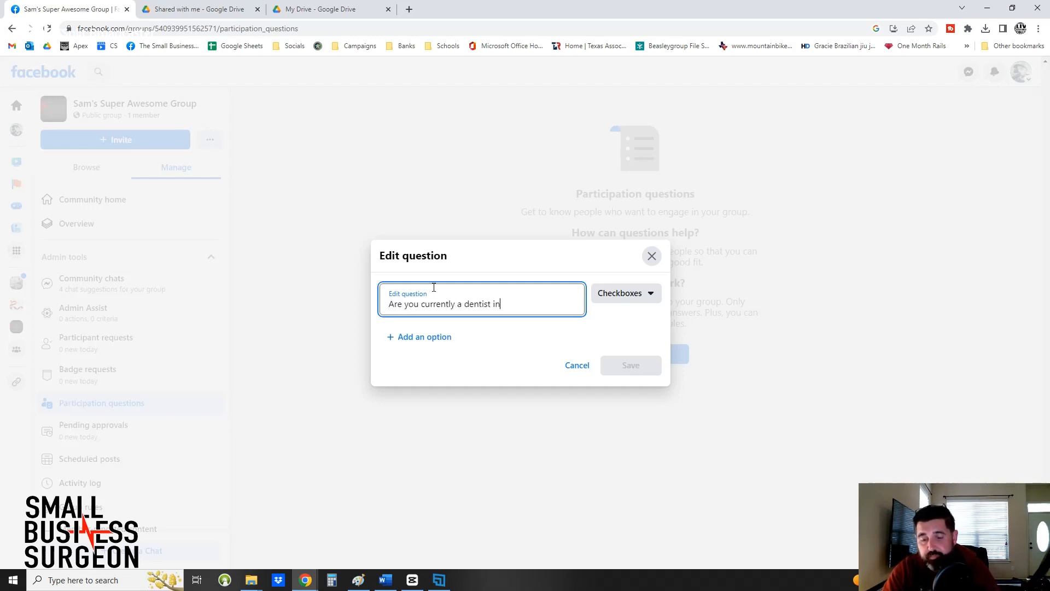
{"action": "type", "text": " the state "}
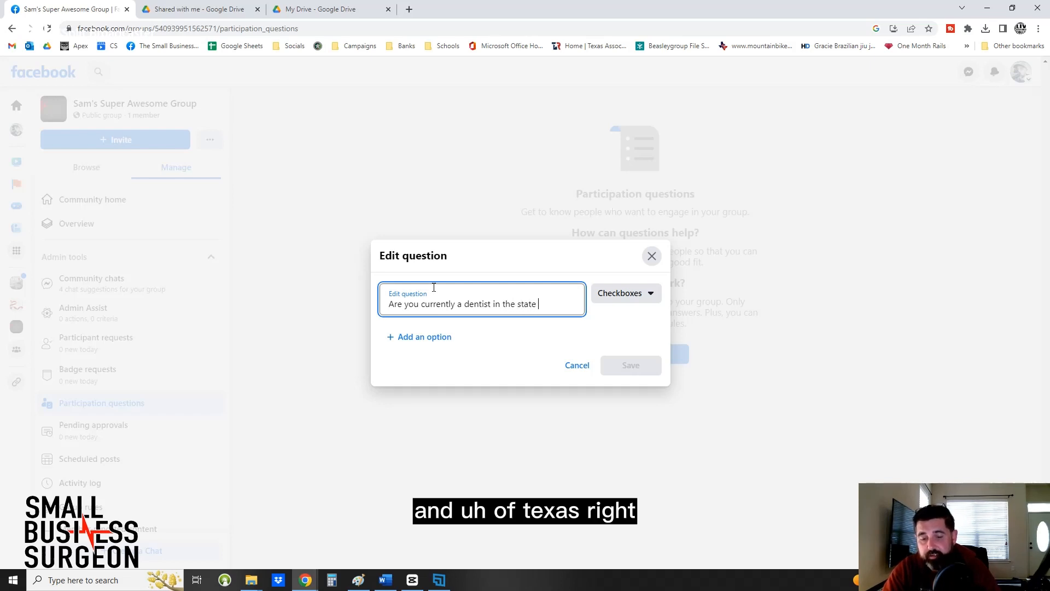
{"action": "type", "text": "of Texas?"}
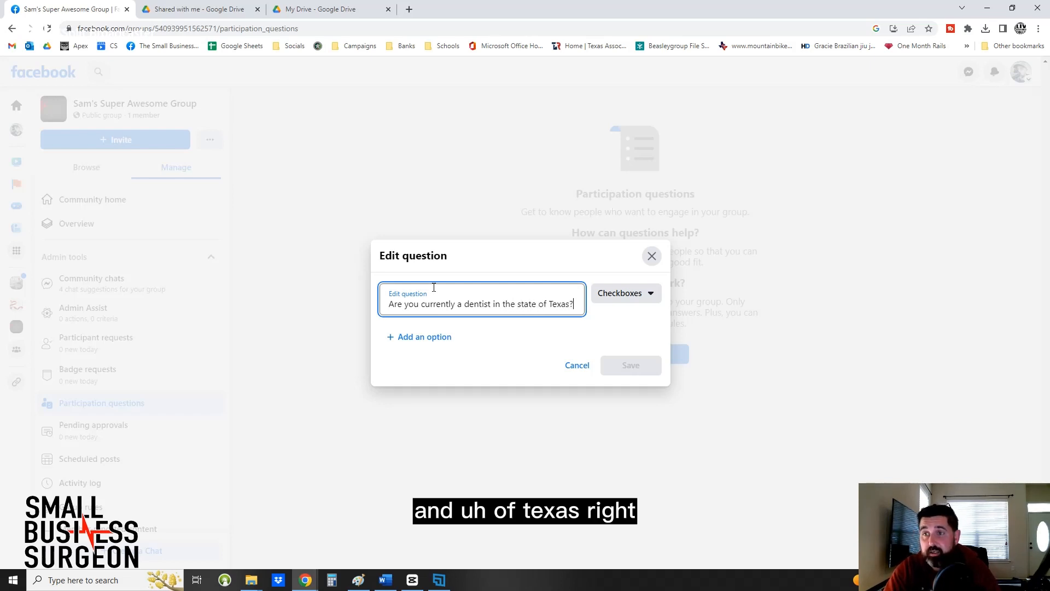
Set the dentist question's answer type to Written answer and save the question.
{"action": "left_click", "coordinate": [642, 294]}
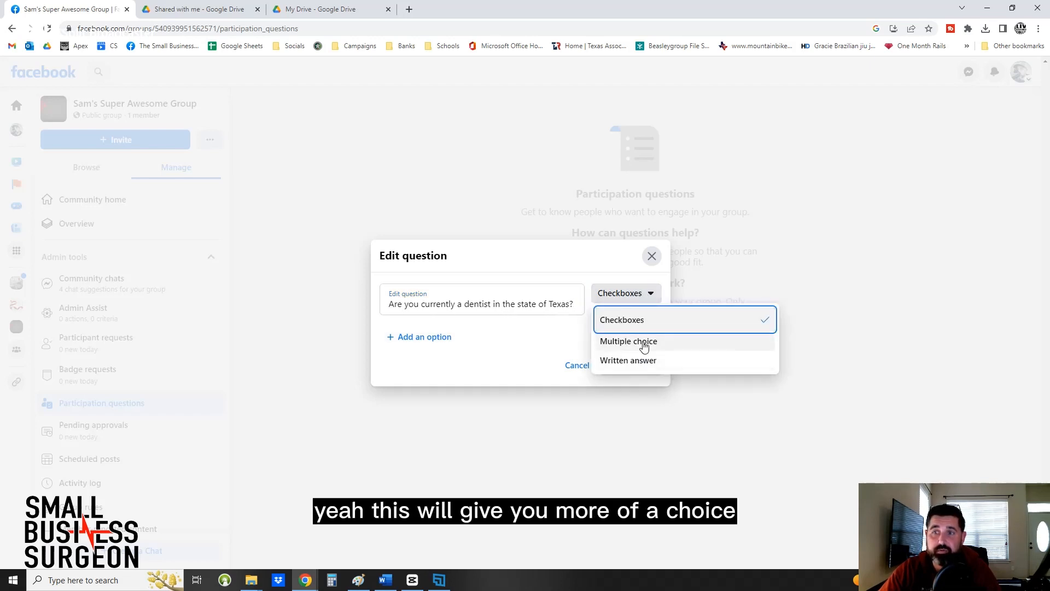
{"action": "left_click", "coordinate": [641, 342]}
{"action": "left_click", "coordinate": [624, 295]}
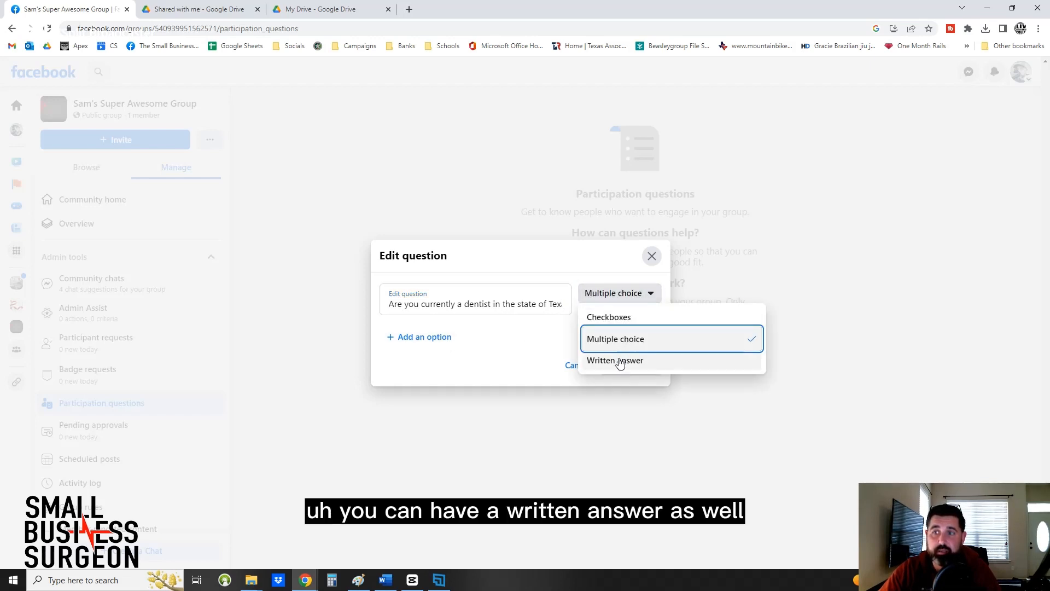
{"action": "left_click", "coordinate": [619, 361]}
{"action": "left_click", "coordinate": [620, 308]}
{"action": "left_click", "coordinate": [530, 359]}
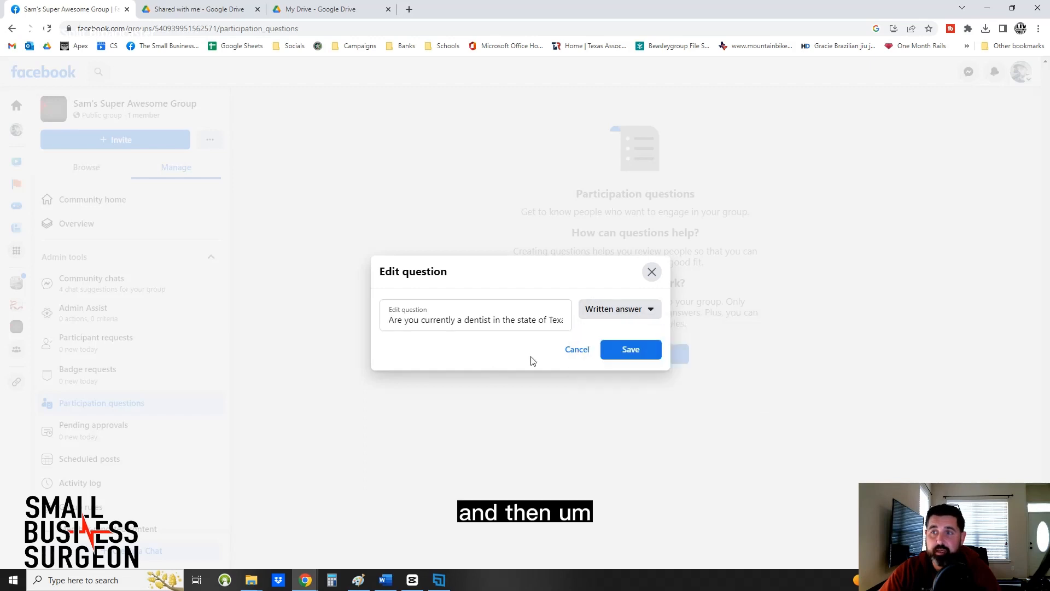
{"action": "left_click", "coordinate": [628, 350]}
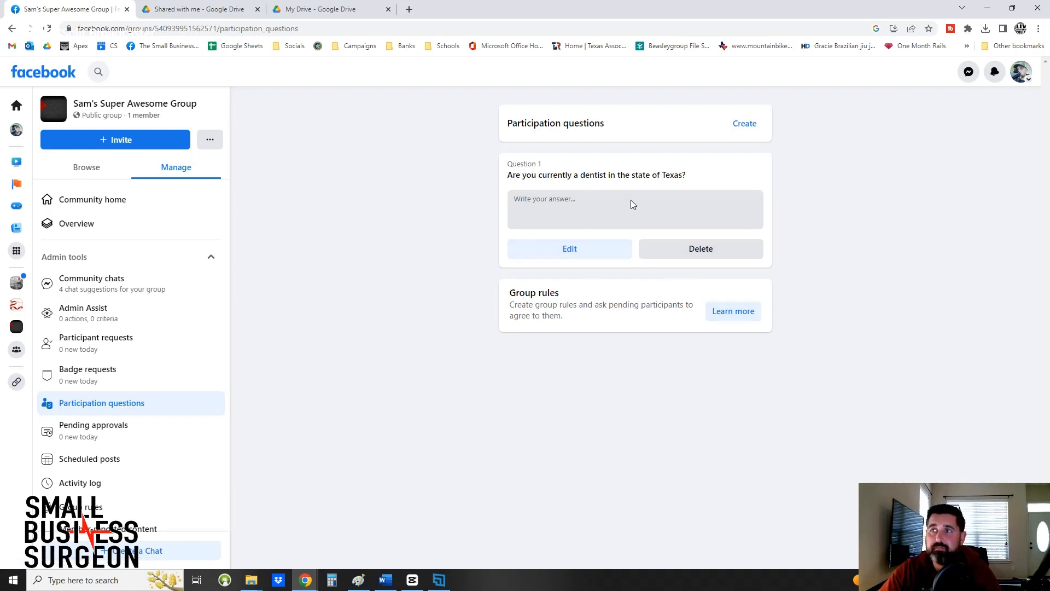
Create and save a second participation question, "what's your email?", with the answer type Written answer.
{"action": "left_click", "coordinate": [743, 123]}
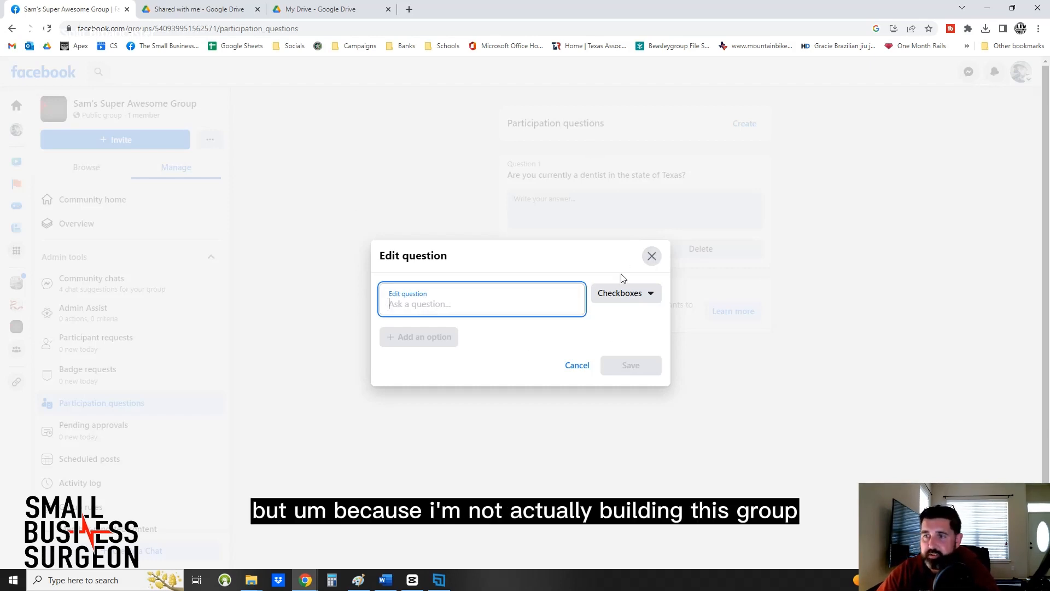
{"action": "type", "text": "what"}
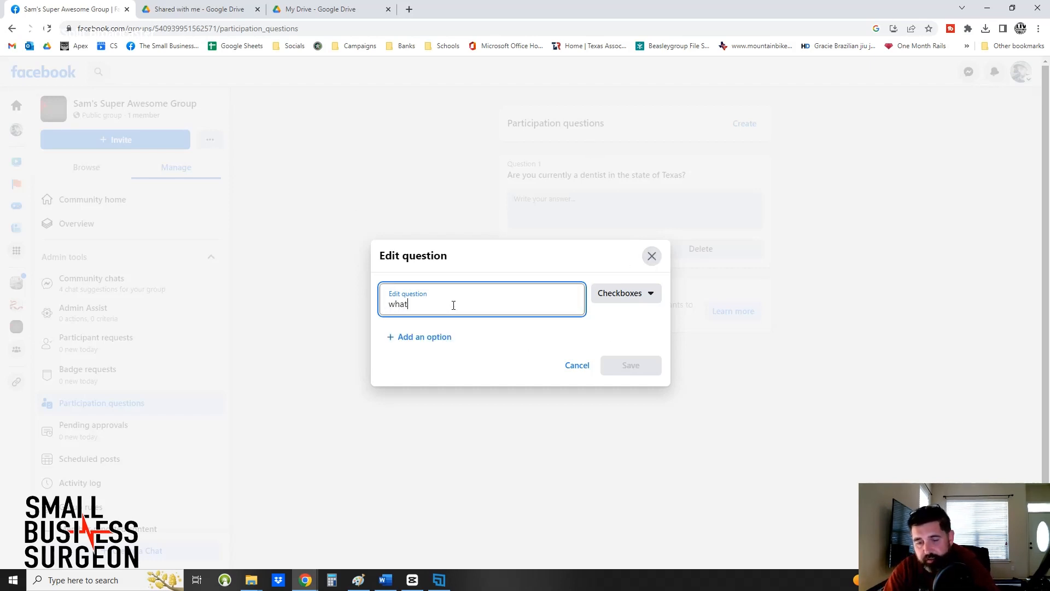
{"action": "type", "text": "'s your email?"}
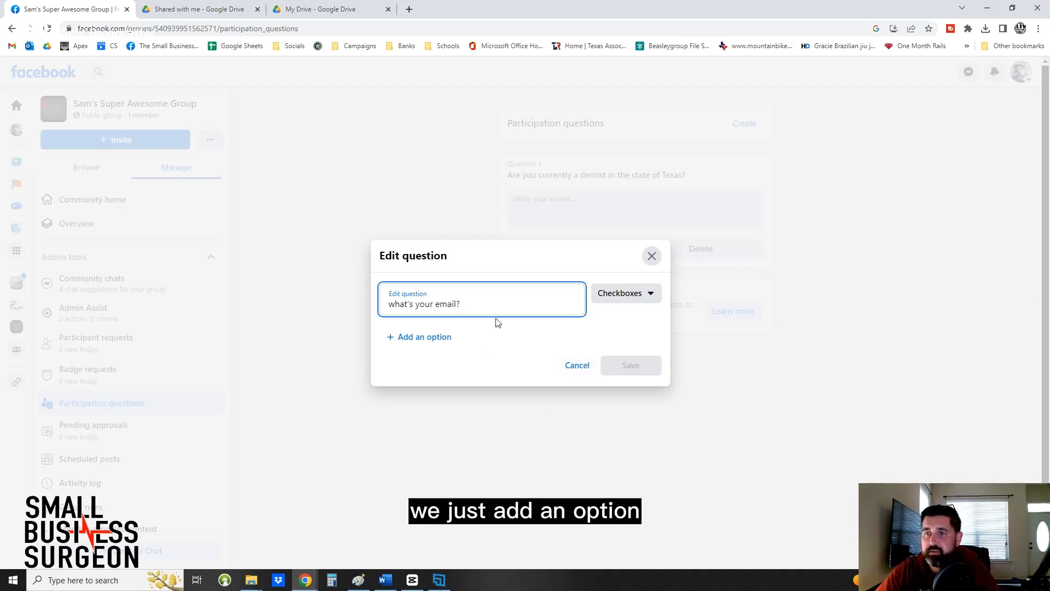
{"action": "left_click", "coordinate": [453, 337]}
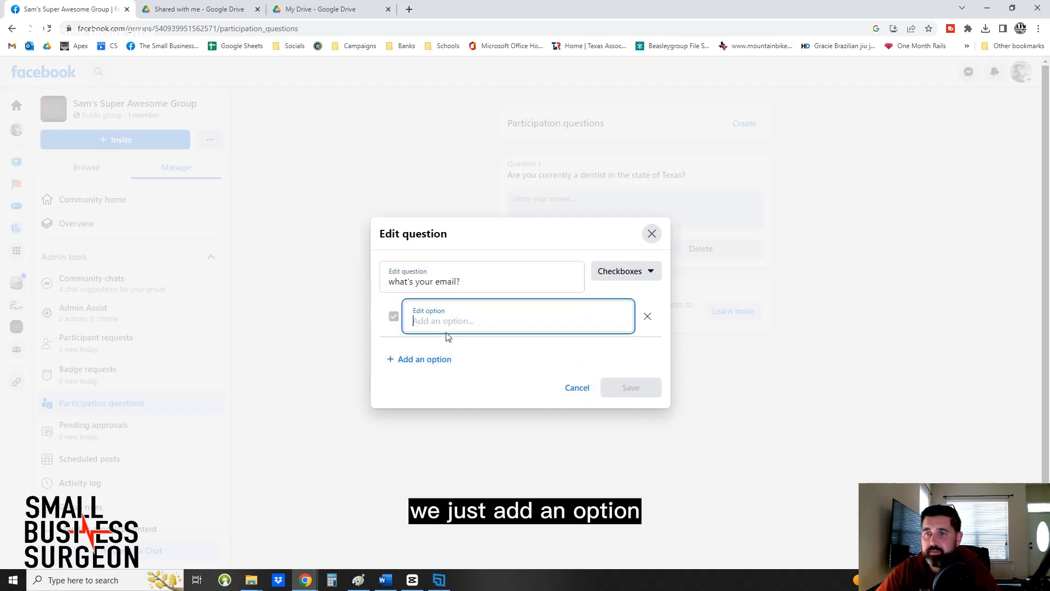
{"action": "left_click", "coordinate": [624, 279]}
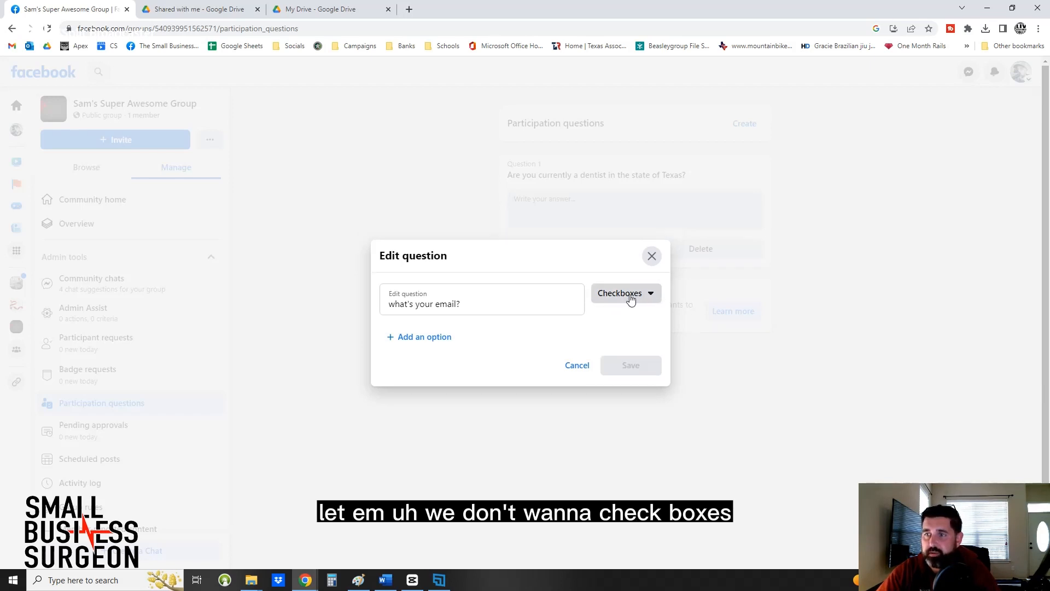
{"action": "left_click", "coordinate": [630, 298]}
{"action": "left_click", "coordinate": [628, 361]}
{"action": "left_click", "coordinate": [633, 349]}
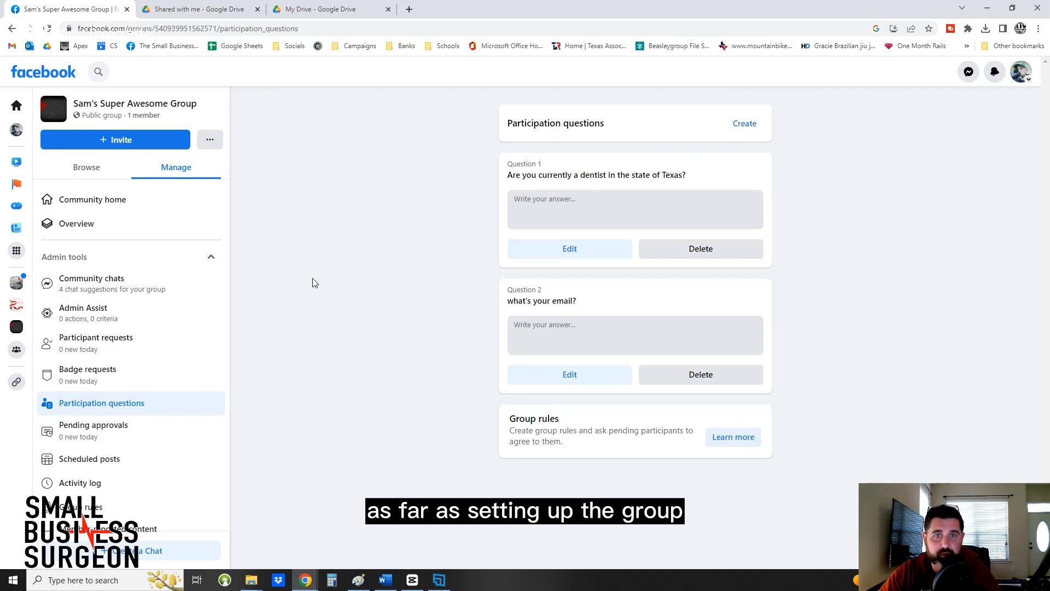
Return to the group's home page and look over its setup checklist, posts and About section.
{"action": "left_click", "coordinate": [111, 107]}
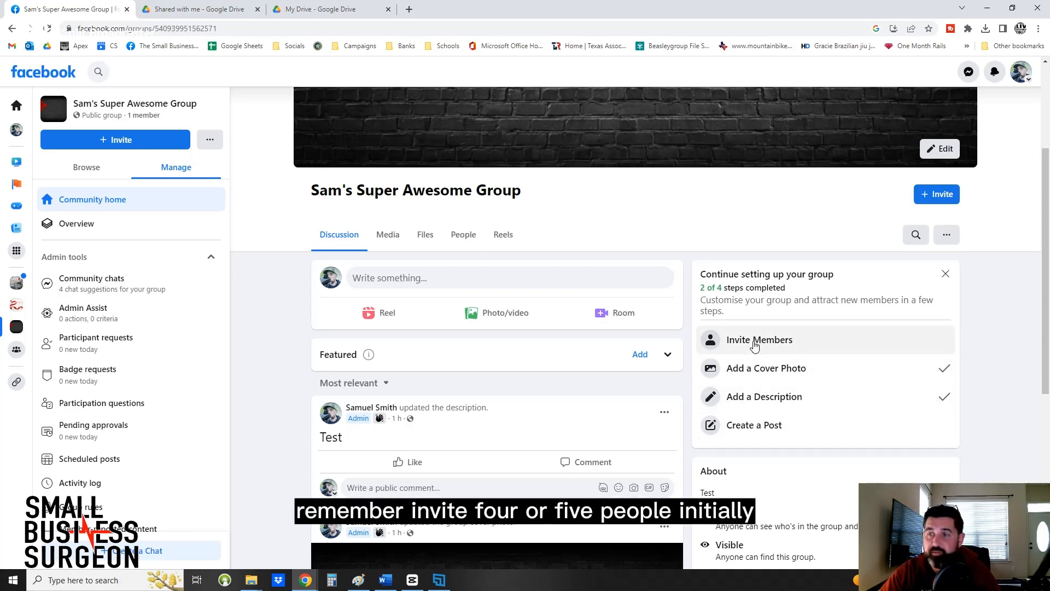
{"action": "scroll", "coordinate": [712, 359], "scroll_direction": "up", "scroll_amount": 3}
{"action": "scroll", "coordinate": [596, 312], "scroll_direction": "down", "scroll_amount": 4}
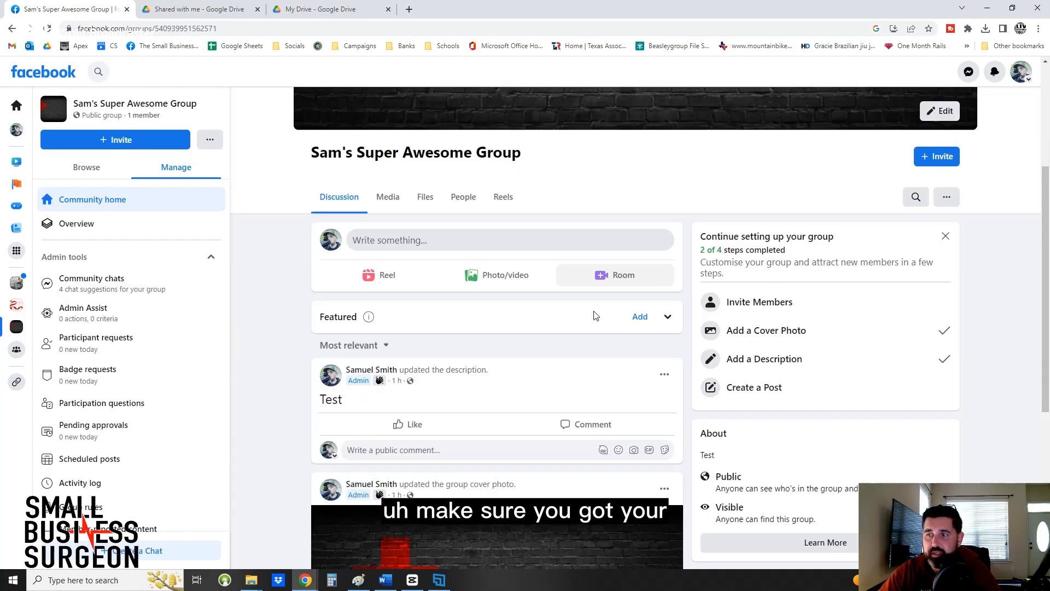
{"action": "scroll", "coordinate": [564, 246], "scroll_direction": "down", "scroll_amount": 5}
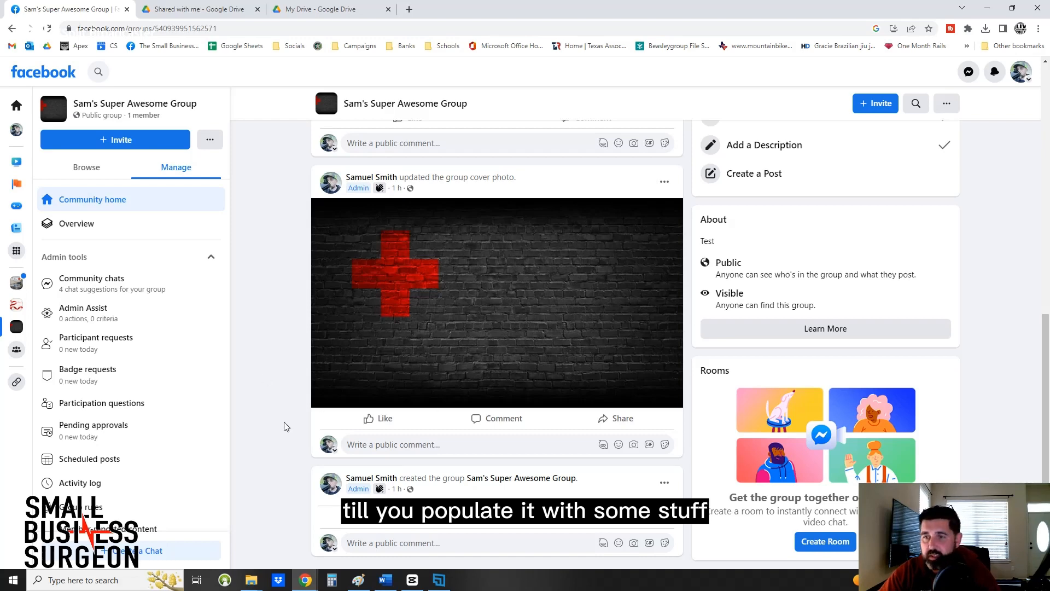
{"action": "scroll", "coordinate": [286, 425], "scroll_direction": "up", "scroll_amount": 10}
{"action": "scroll", "coordinate": [286, 426], "scroll_direction": "up", "scroll_amount": 2}
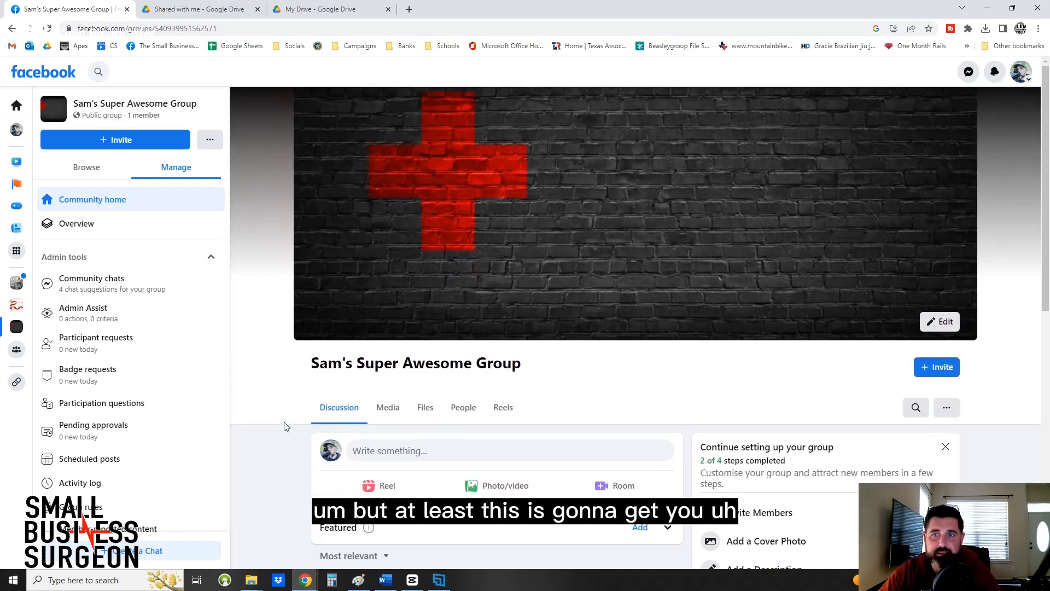